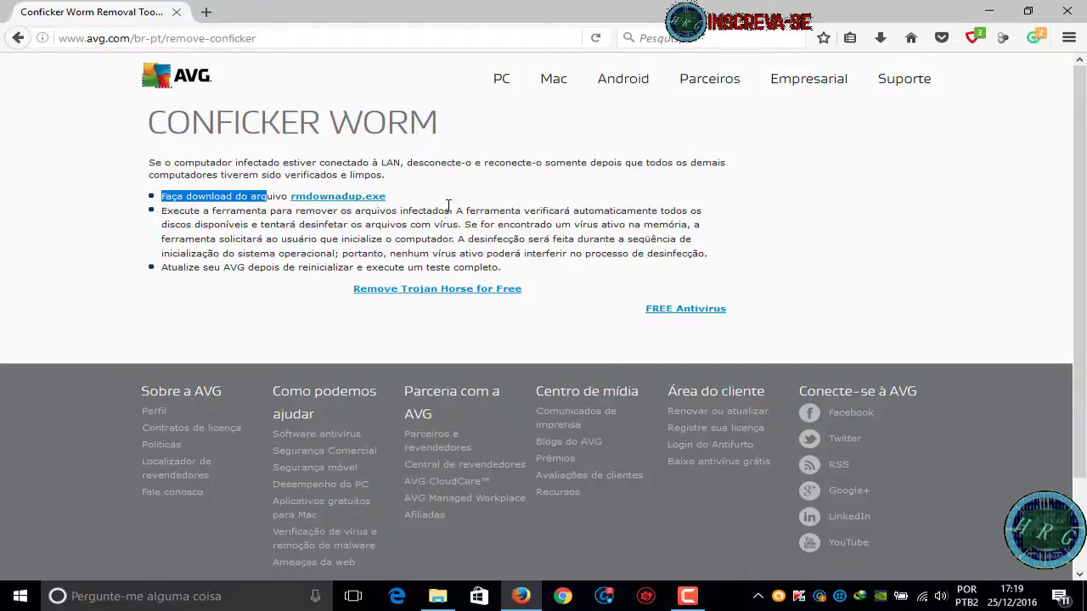
Step: Download the rmdownadup.exe removal tool from the AVG Conficker page, saving it as Downloads\Programs\avg_remover_downadup.exe
drag(448, 206, 524, 271)
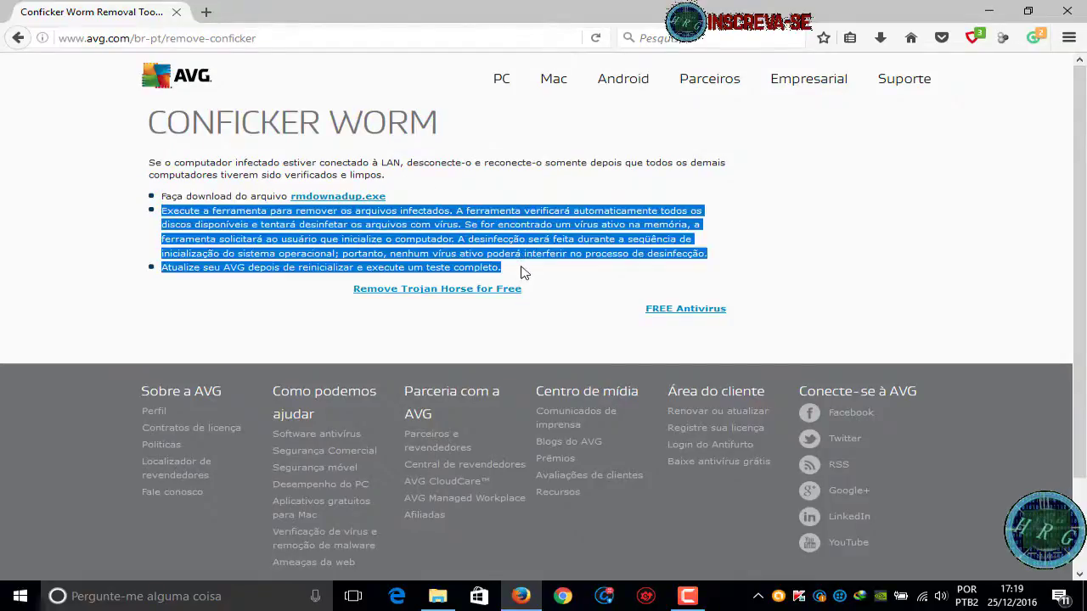
click(95, 276)
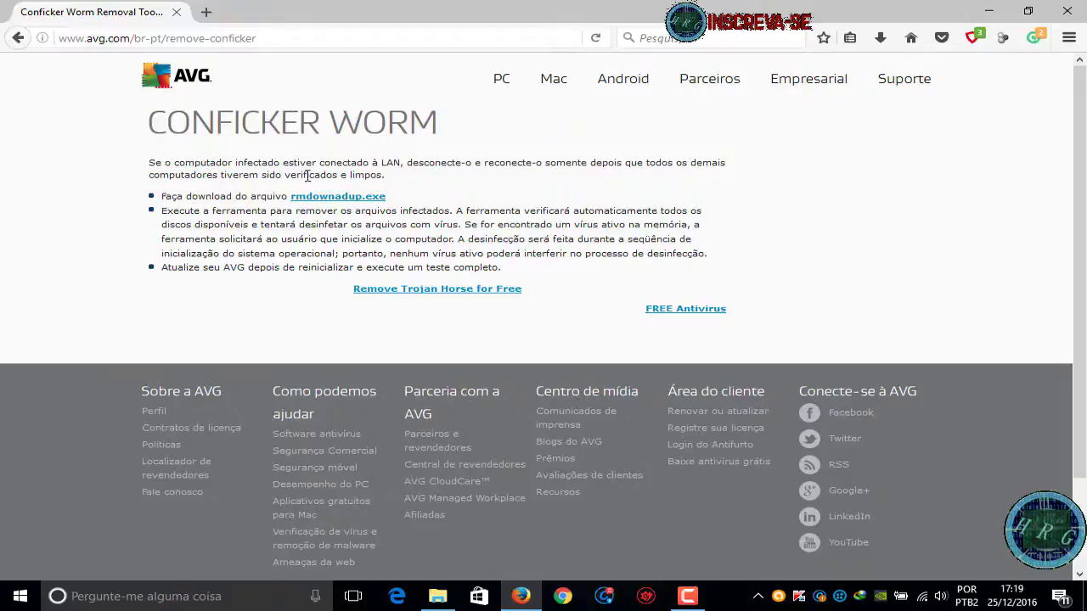
click(321, 201)
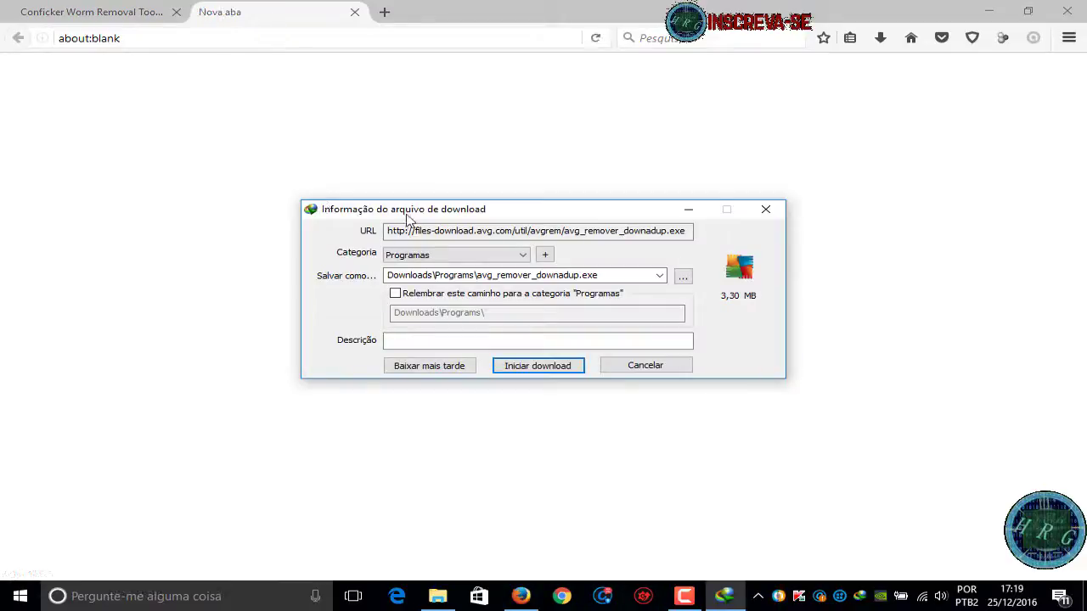
drag(428, 217, 314, 166)
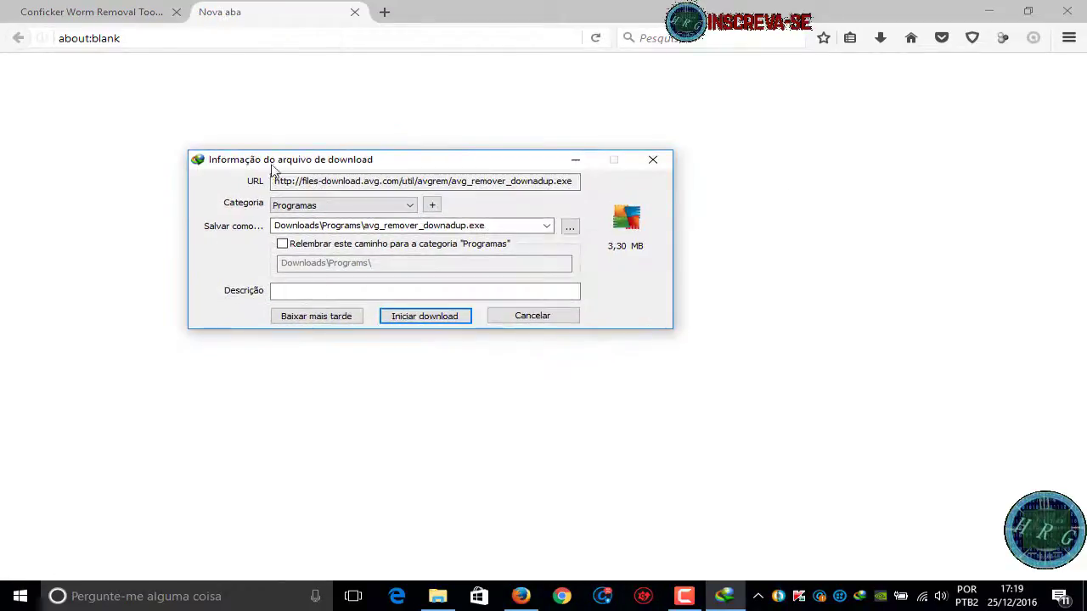
click(506, 227)
click(506, 227)
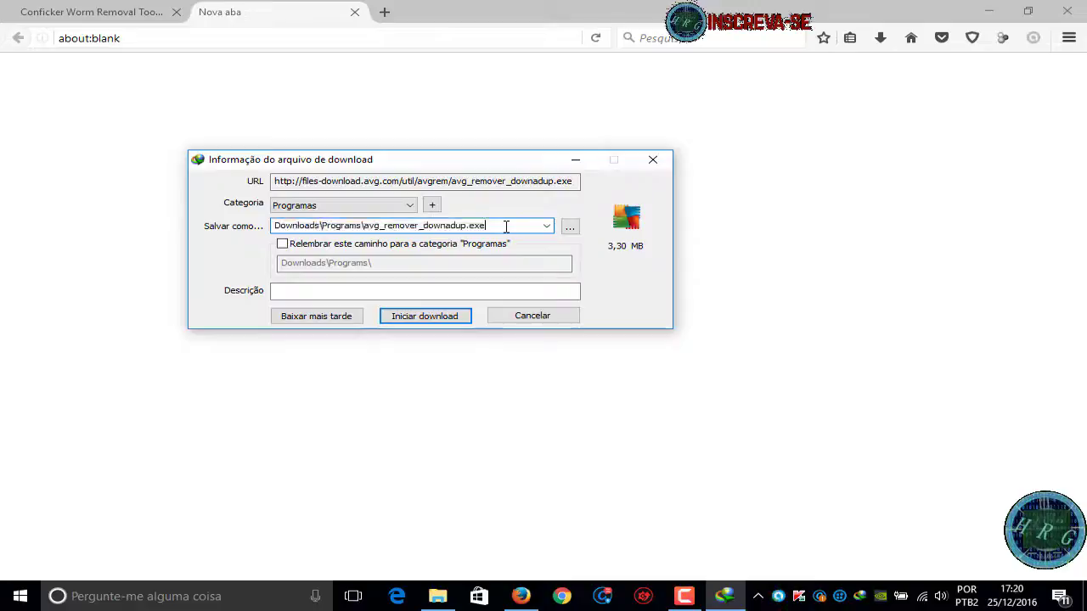
double_click(506, 227)
click(506, 226)
double_click(506, 226)
click(505, 226)
double_click(506, 227)
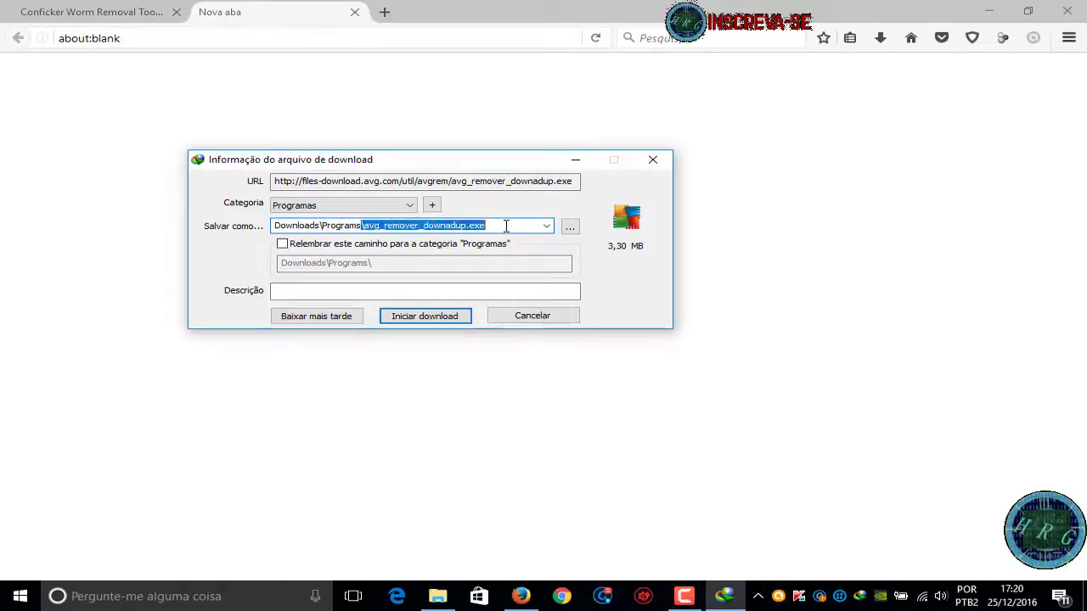
click(455, 318)
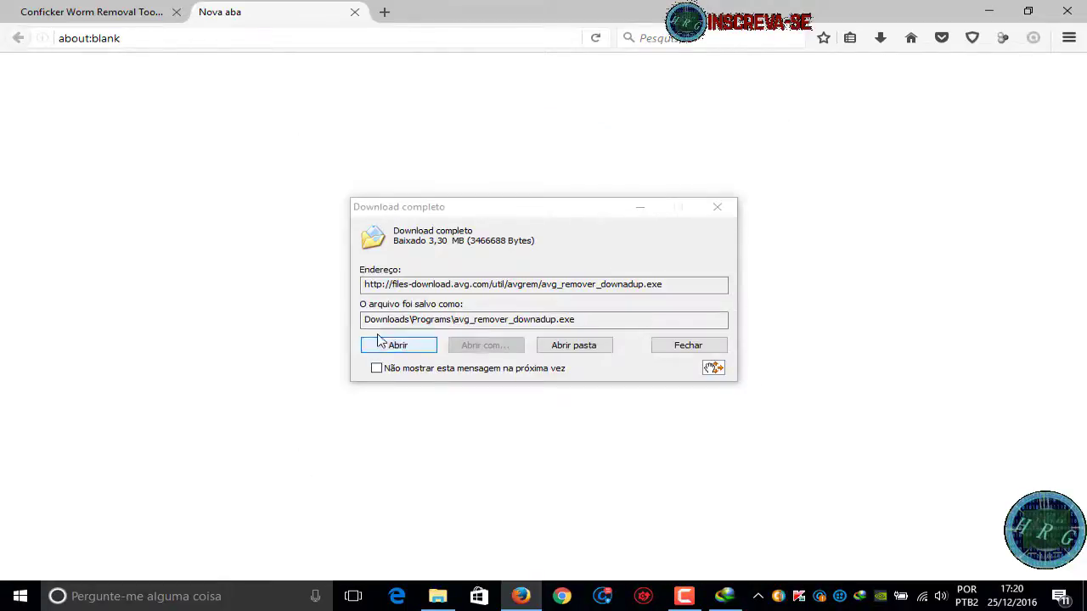
Step: Open the folder containing the downloaded file, close the browser and maximize the folder window
click(556, 348)
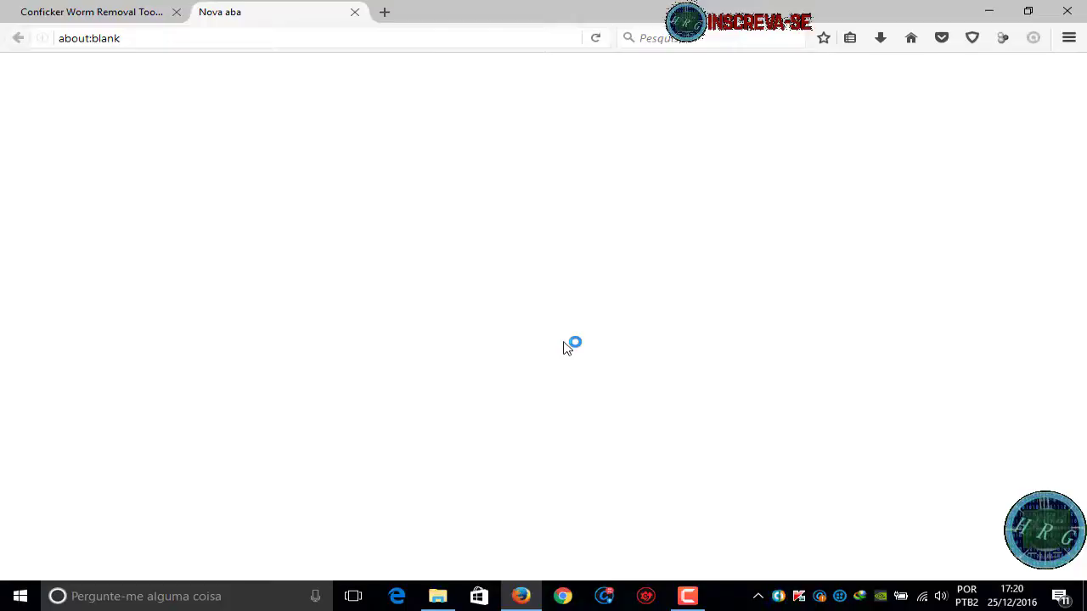
click(355, 14)
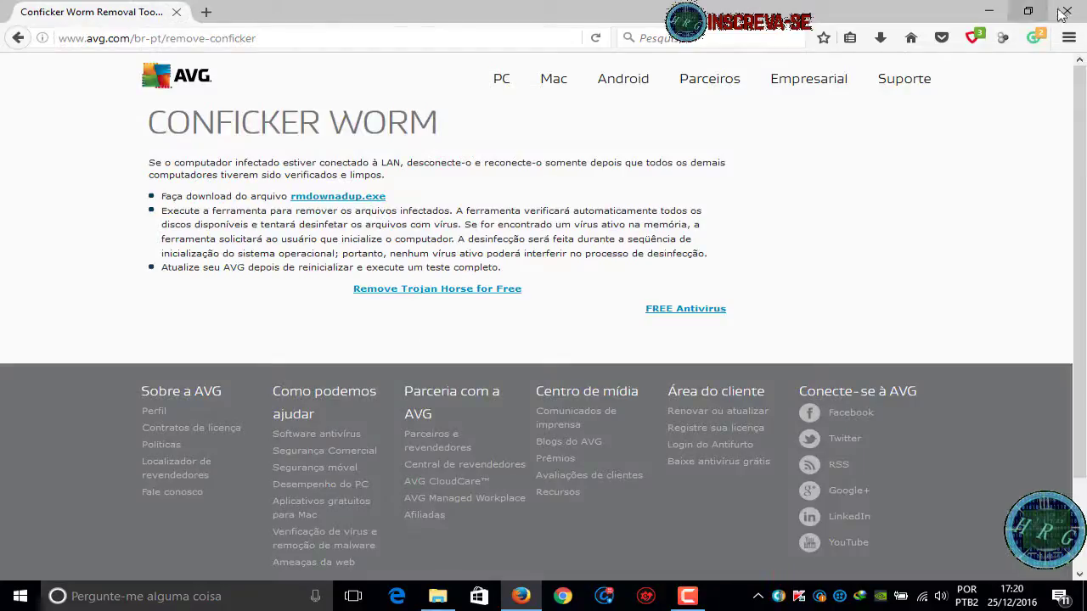
click(1064, 12)
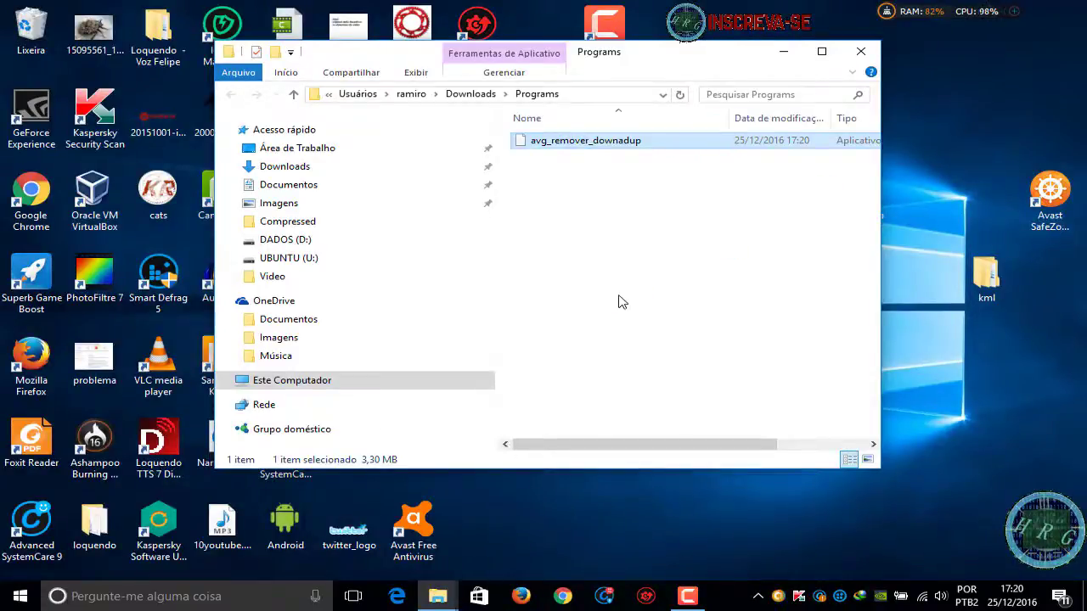
click(818, 55)
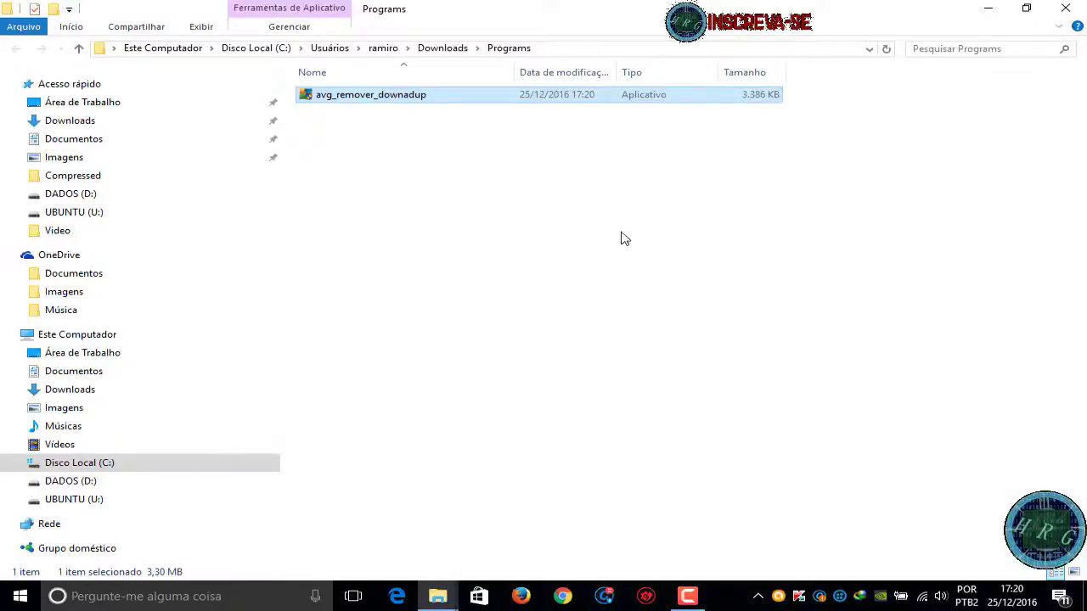
Step: Disconnect the computer from its current Wi-Fi network and return to the Programs folder
right_click(922, 597)
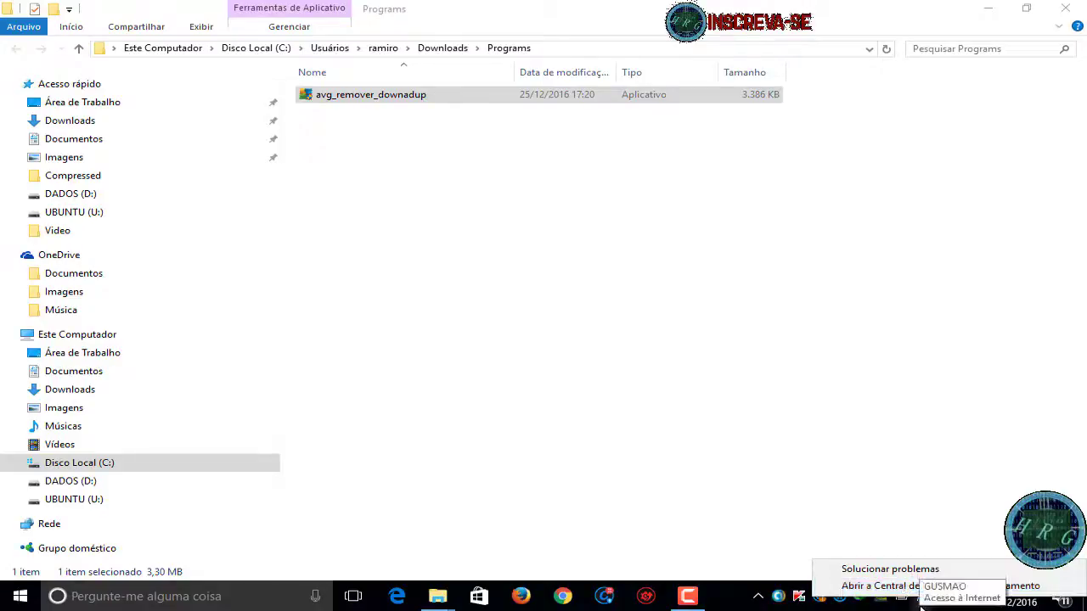
click(922, 601)
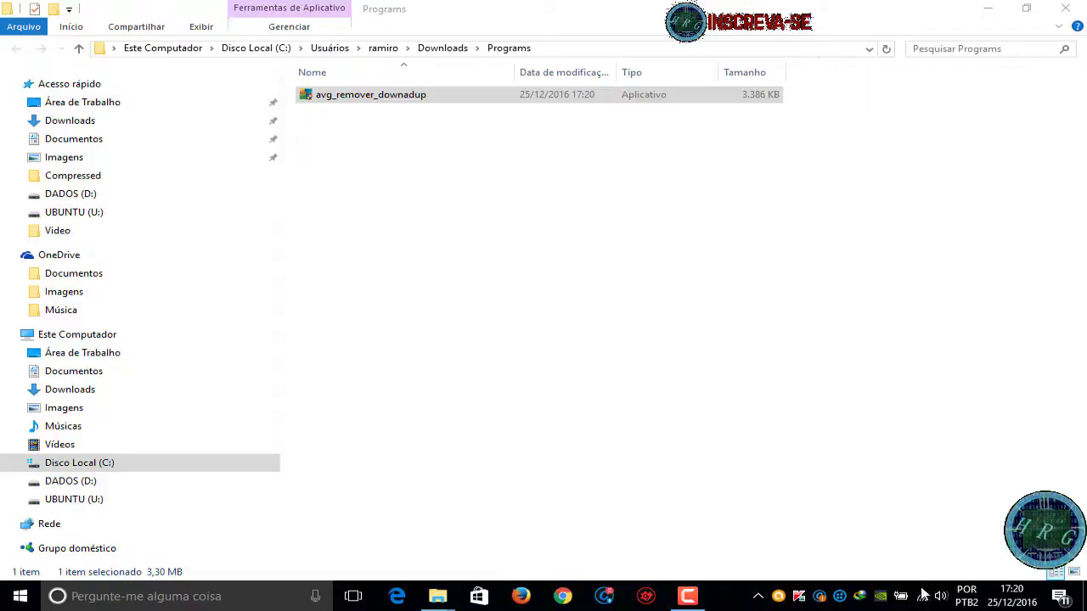
click(922, 601)
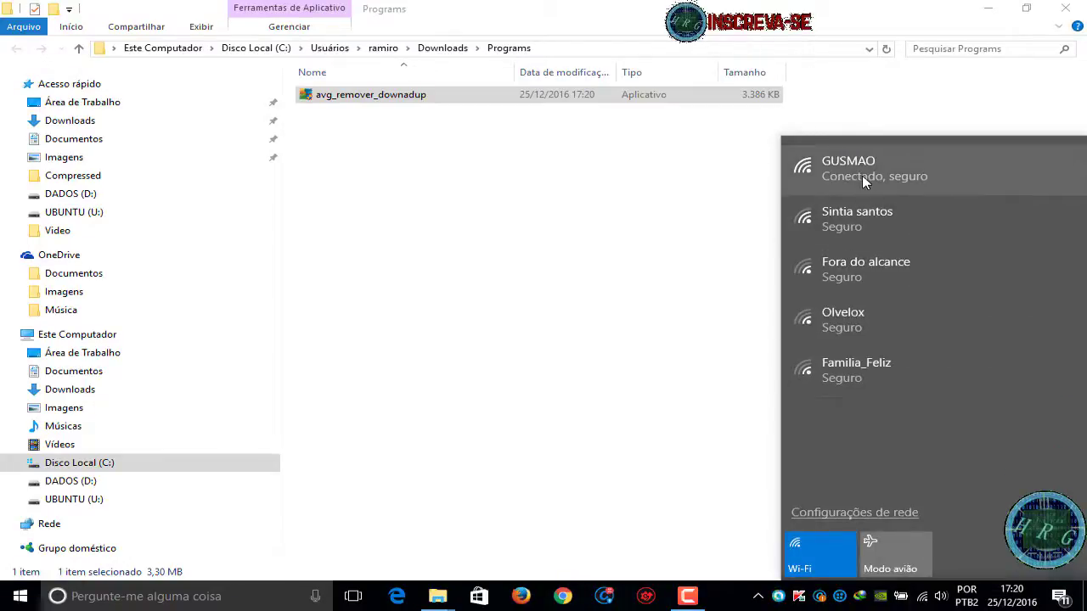
click(861, 175)
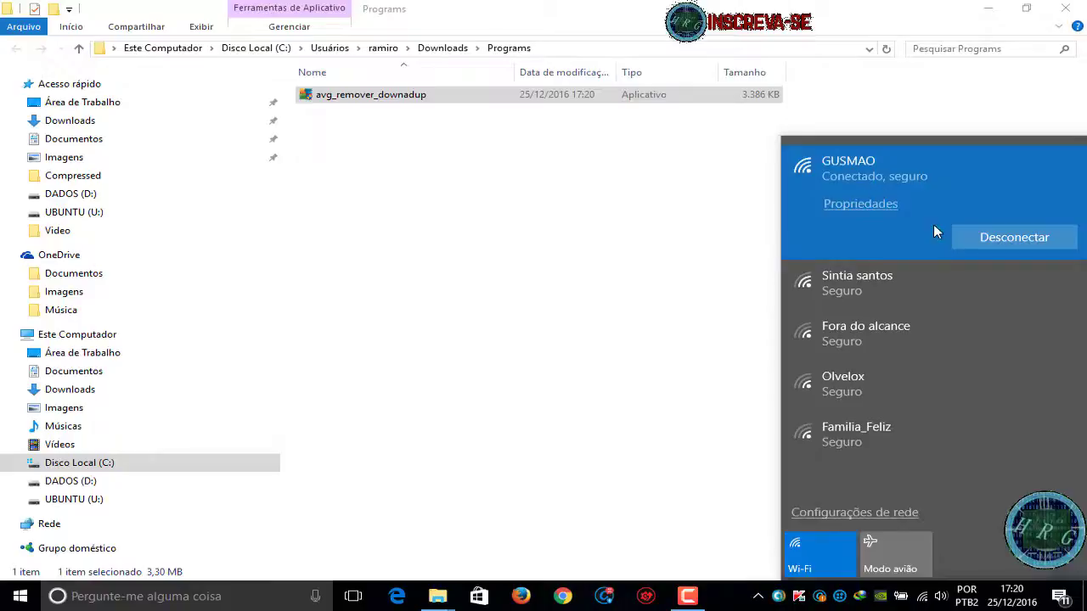
click(973, 237)
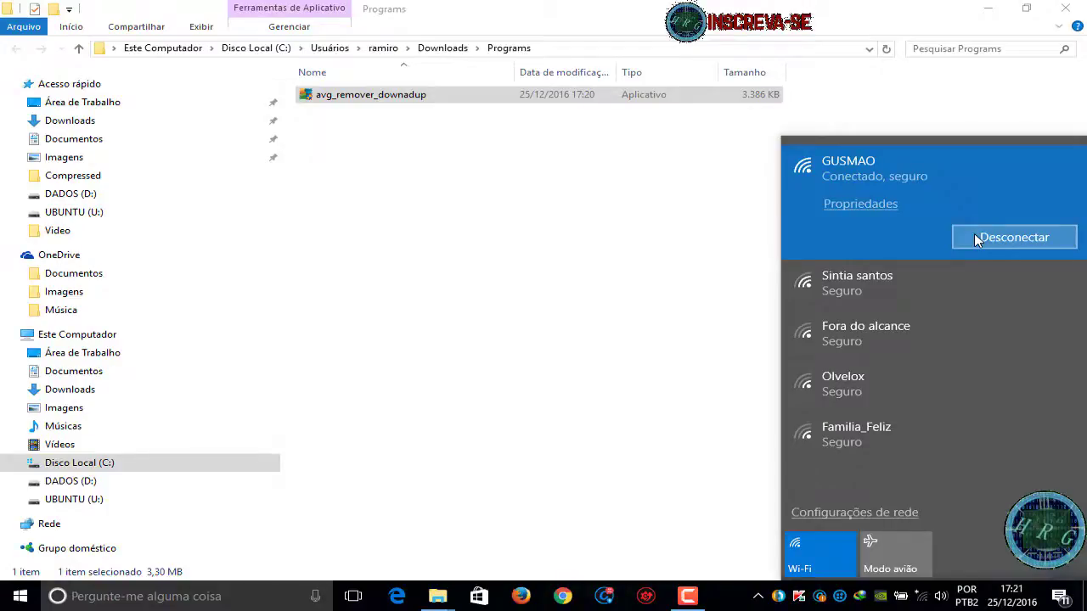
click(664, 398)
click(664, 398)
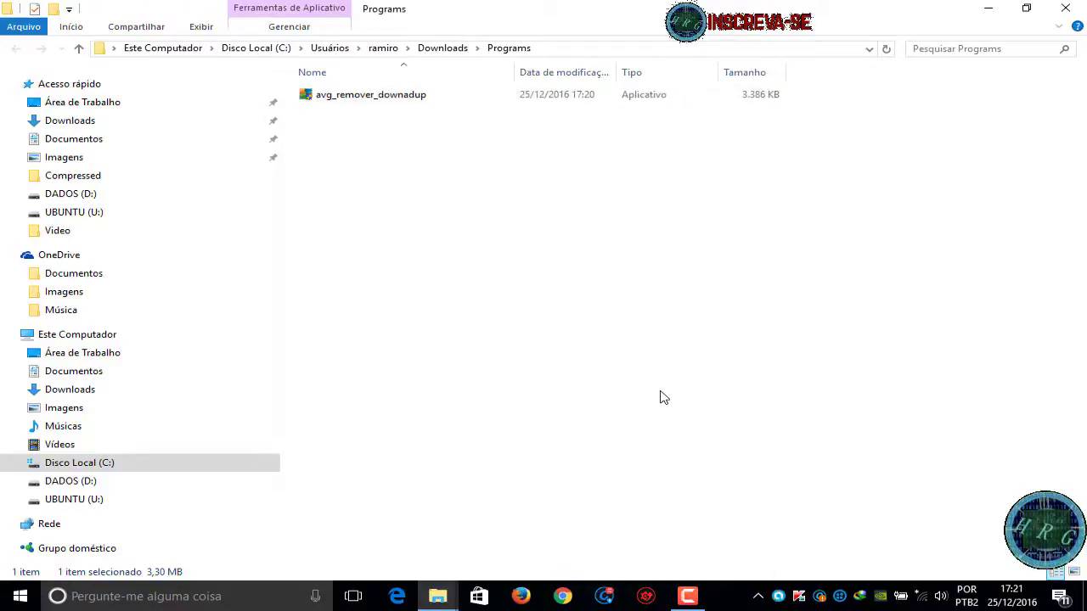
Step: Run avg_remover_downadup as administrator to scan the system, with other windows minimized and the remover window maximized
click(322, 99)
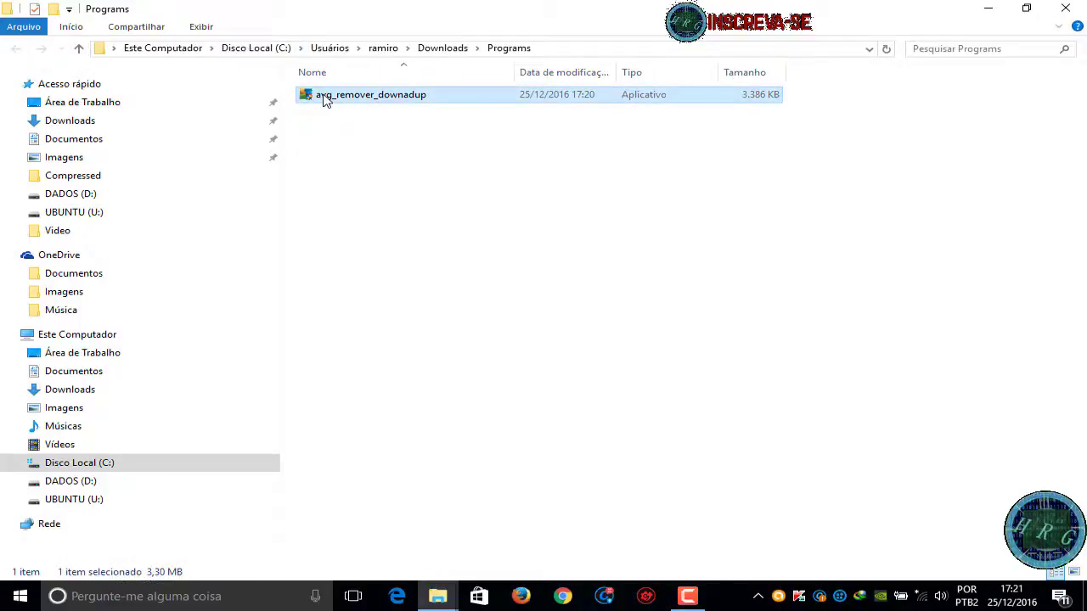
right_click(325, 99)
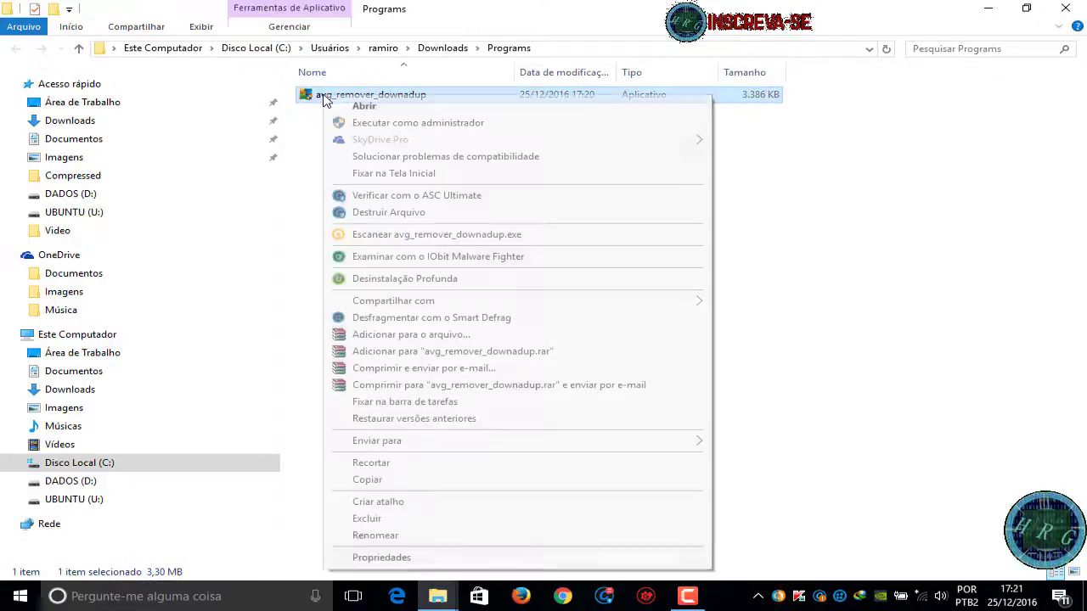
click(342, 125)
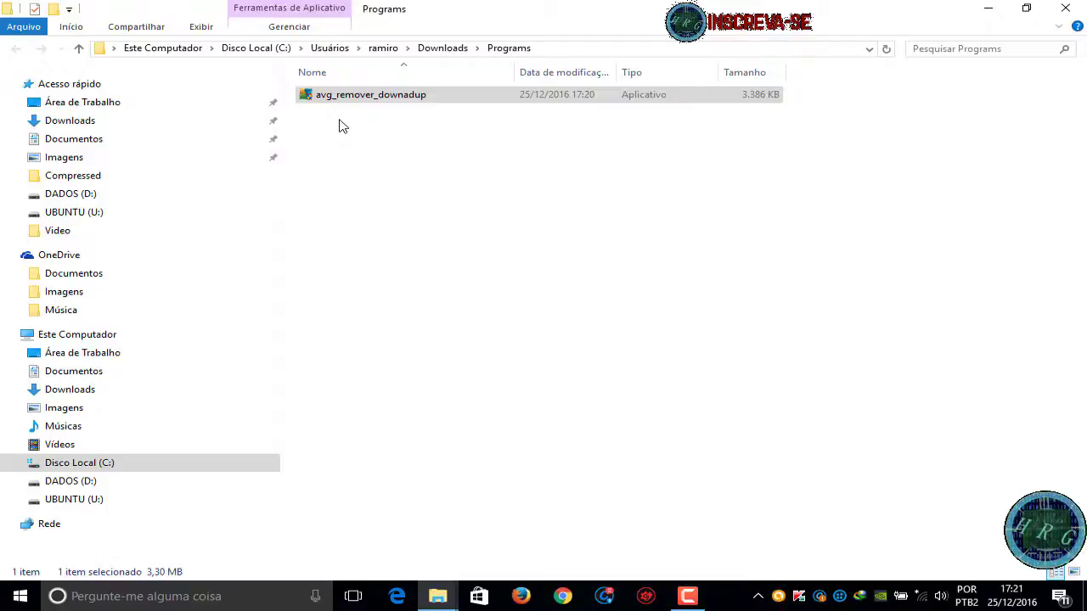
click(688, 597)
click(688, 596)
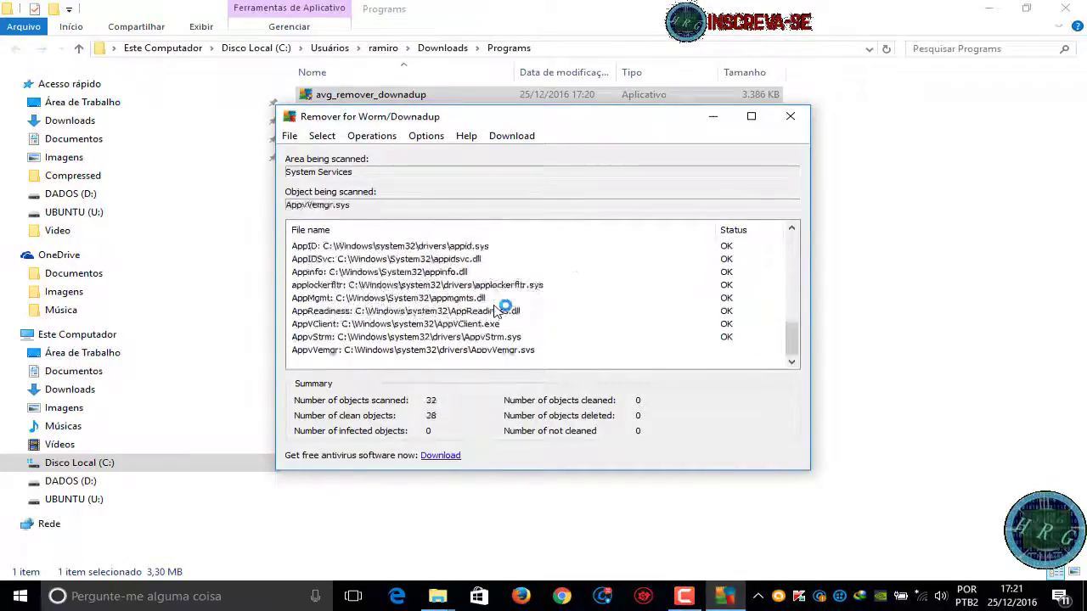
key(super+d)
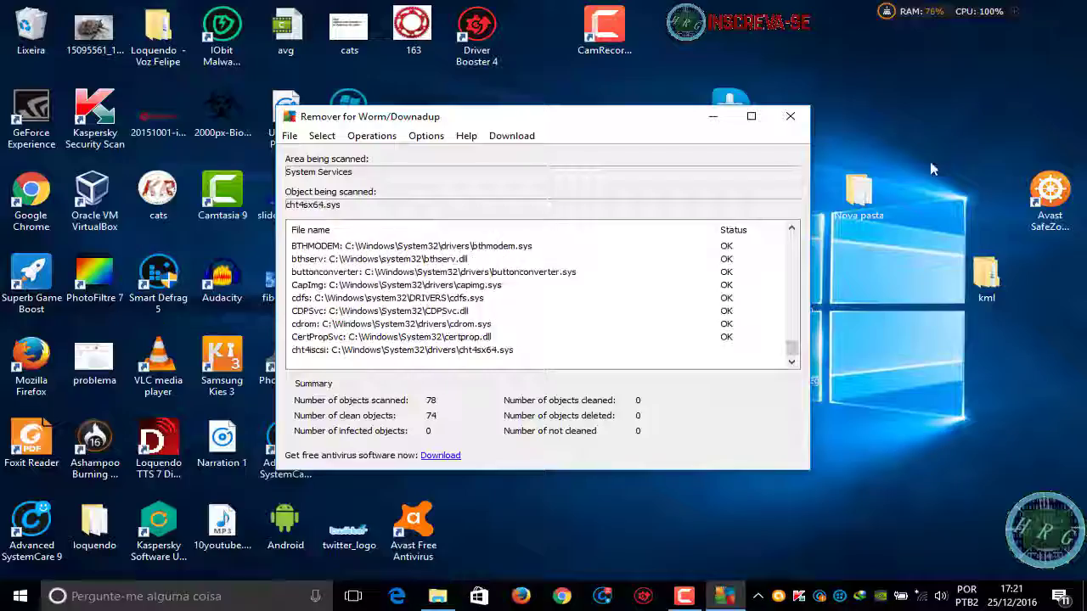
click(750, 115)
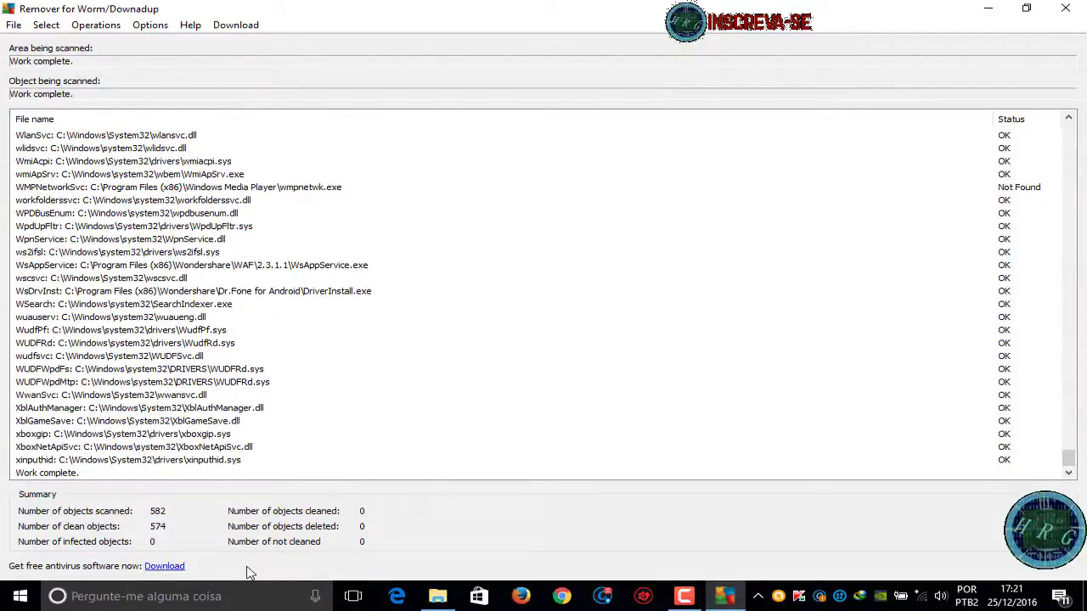
Step: Review the remover's scan results, including the entries with Not Found status, and close the remover
click(40, 469)
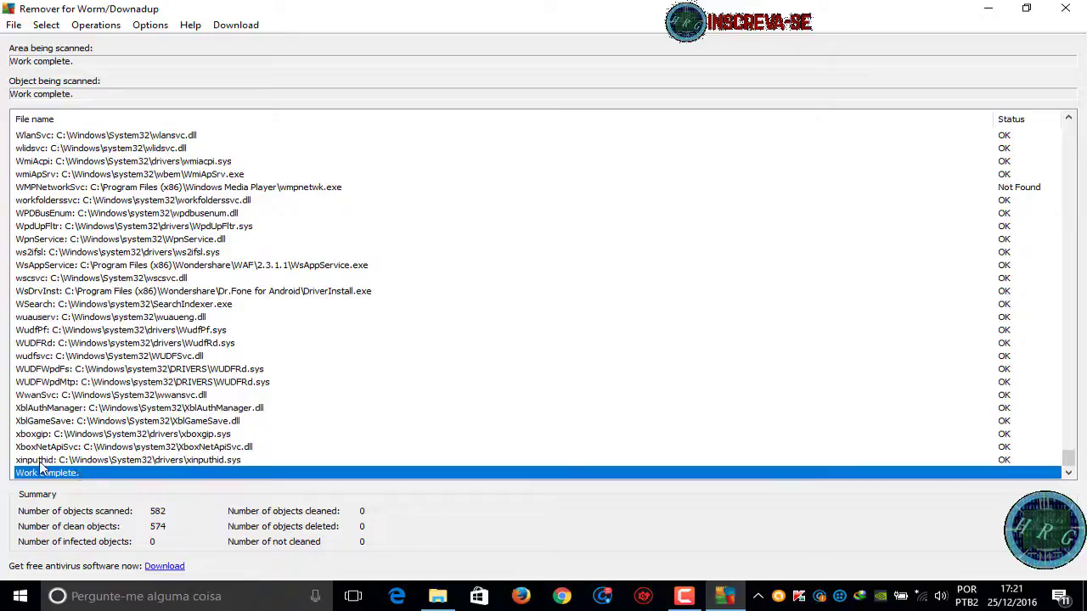
scroll(26, 288, up, 4)
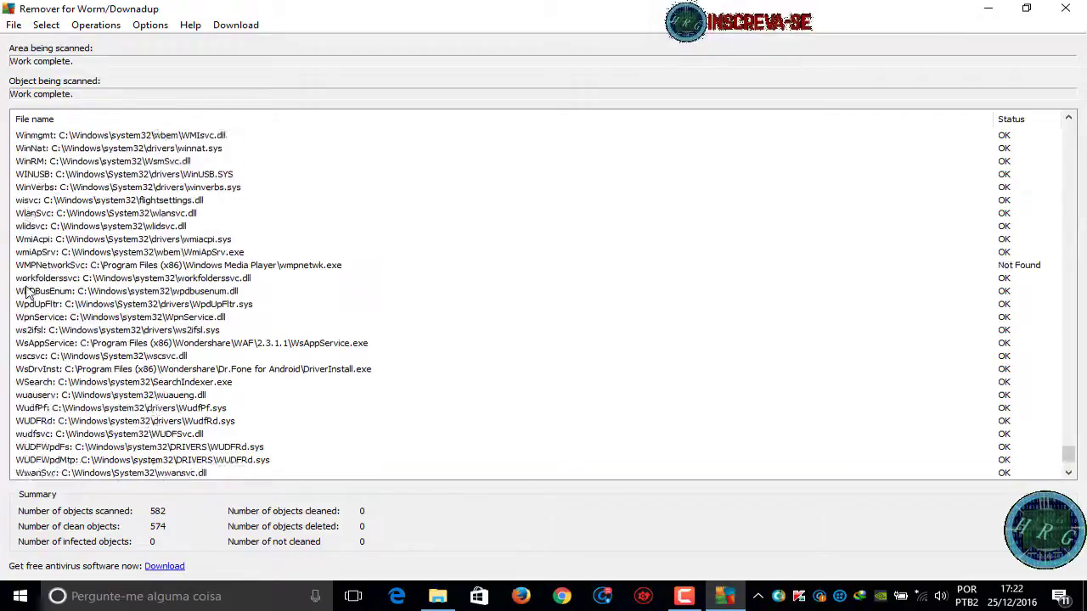
scroll(26, 291, up, 1)
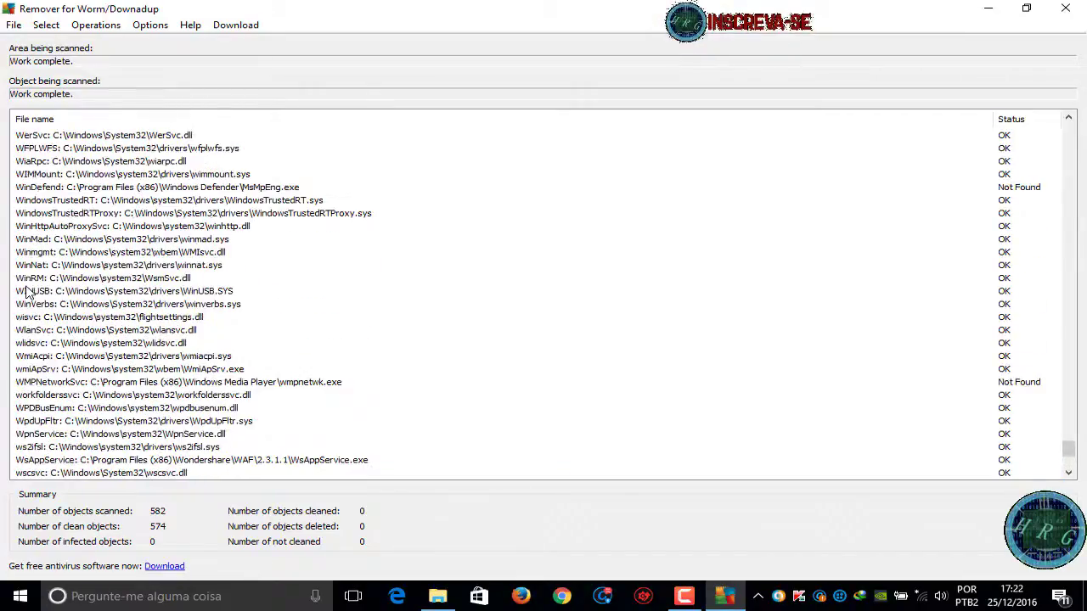
click(1028, 188)
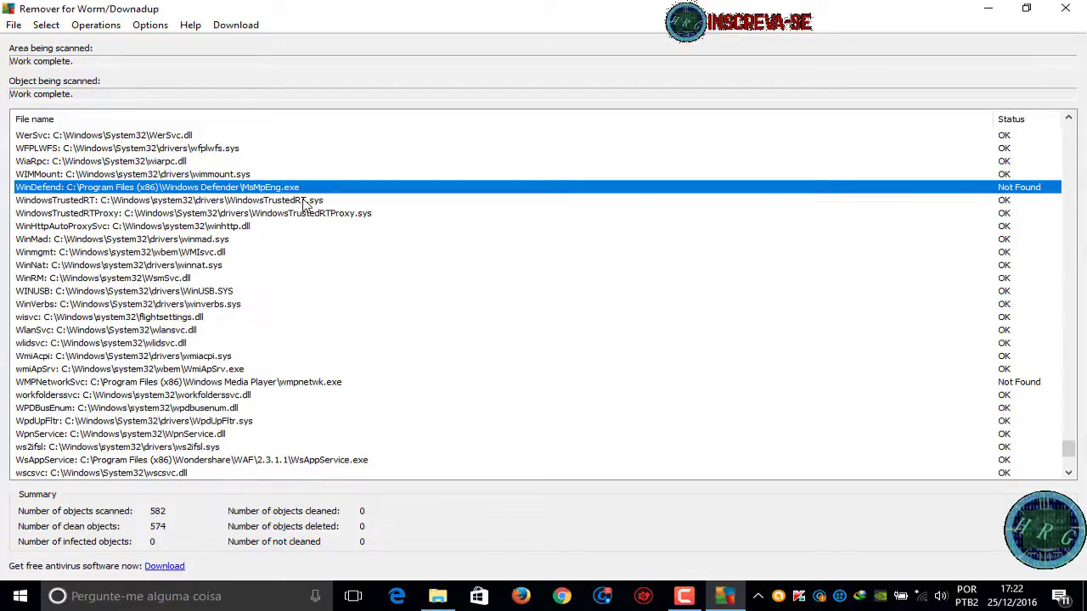
click(1003, 385)
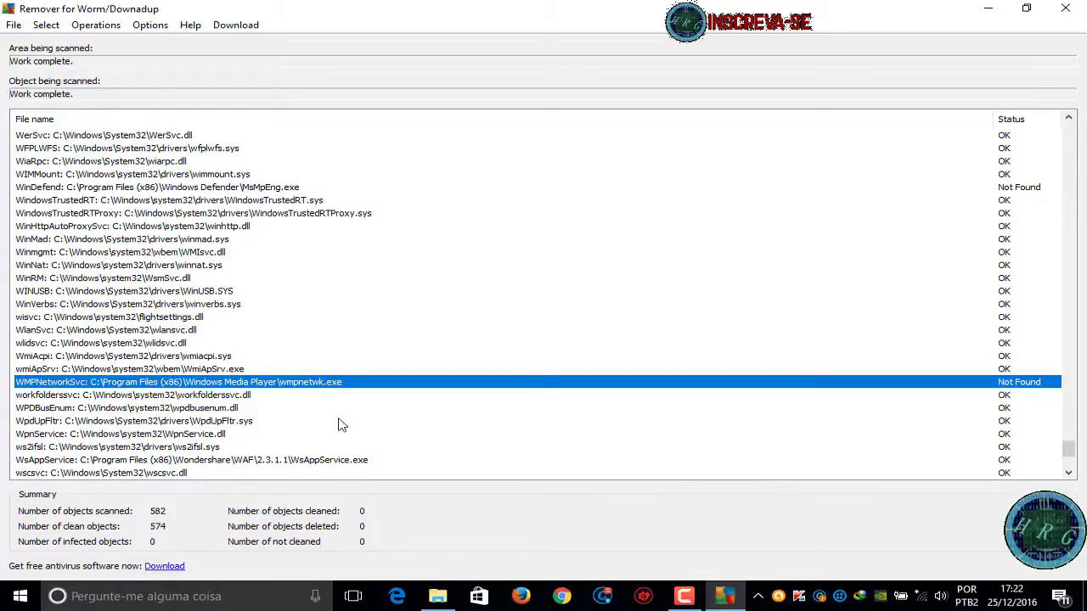
scroll(338, 424, up, 3)
scroll(337, 425, down, 8)
scroll(338, 424, up, 13)
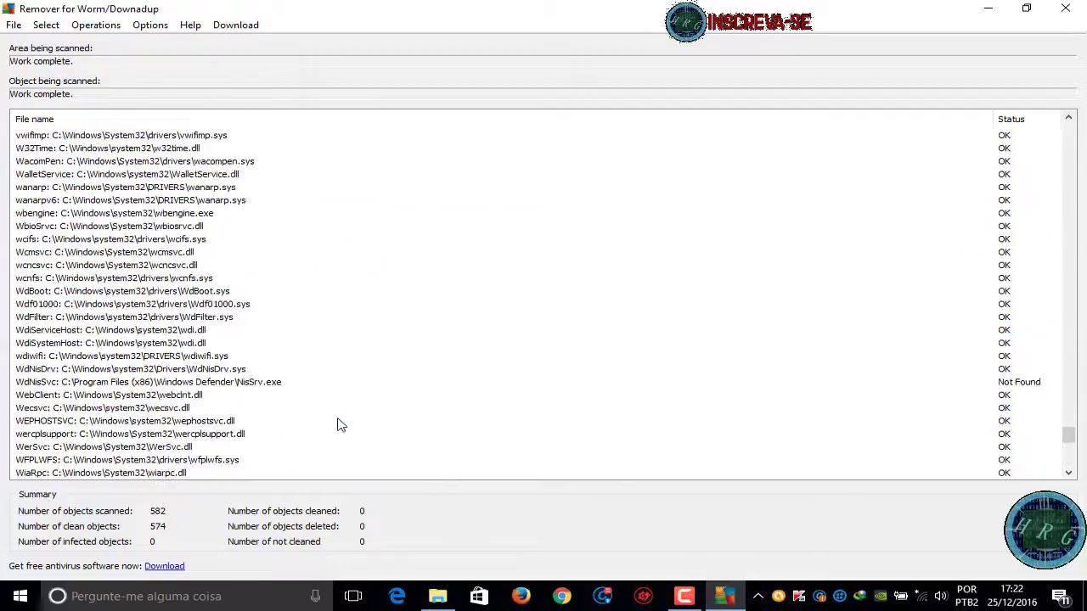
scroll(338, 424, up, 20)
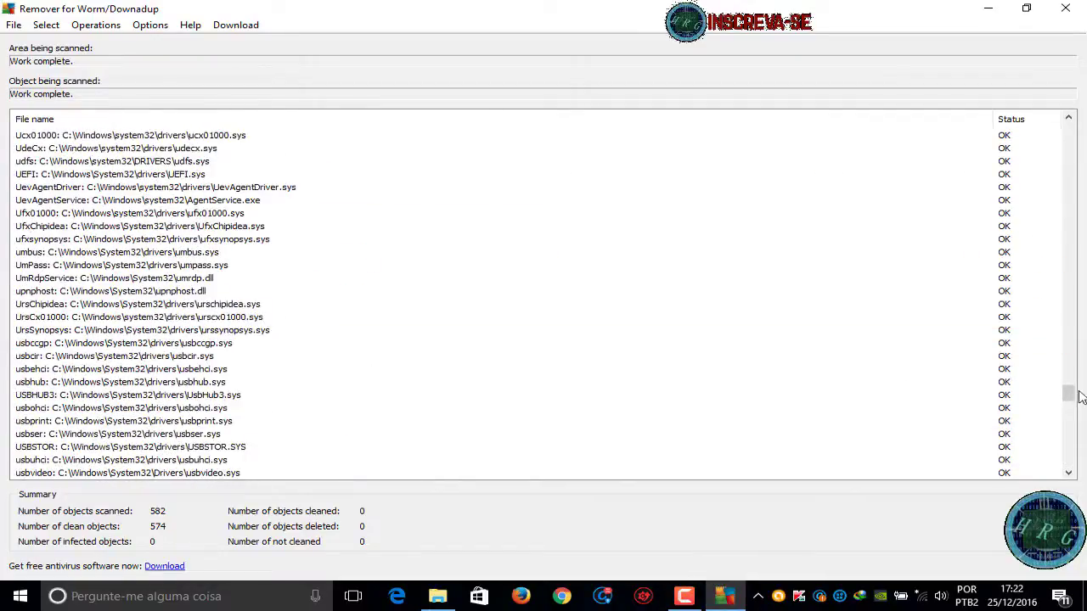
mouse_move(1068, 395)
mouse_down()
mouse_move(1069, 175)
mouse_move(1068, 401)
mouse_up()
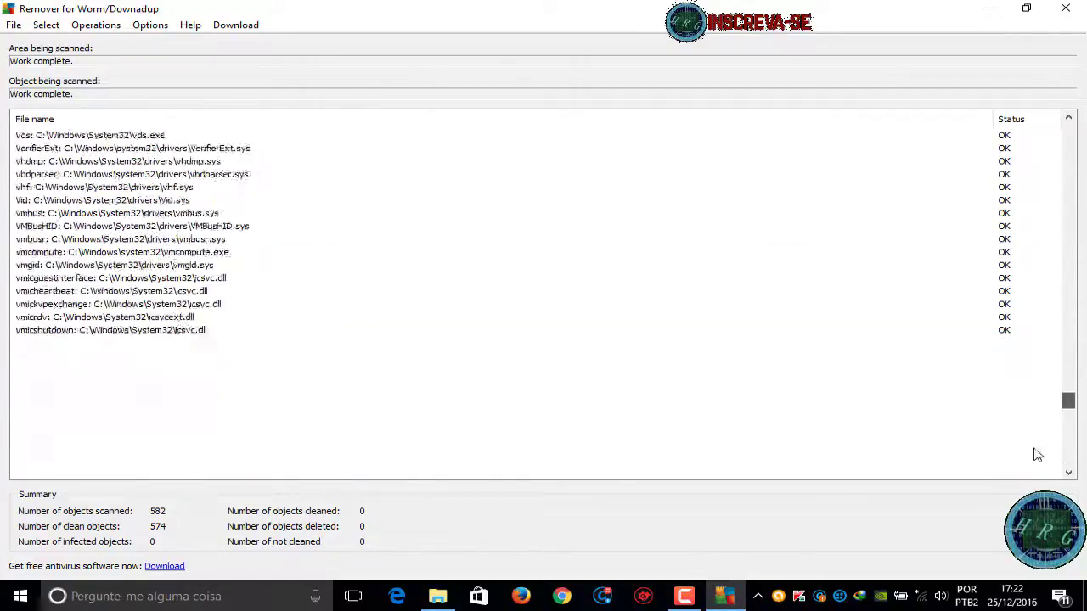
click(1064, 8)
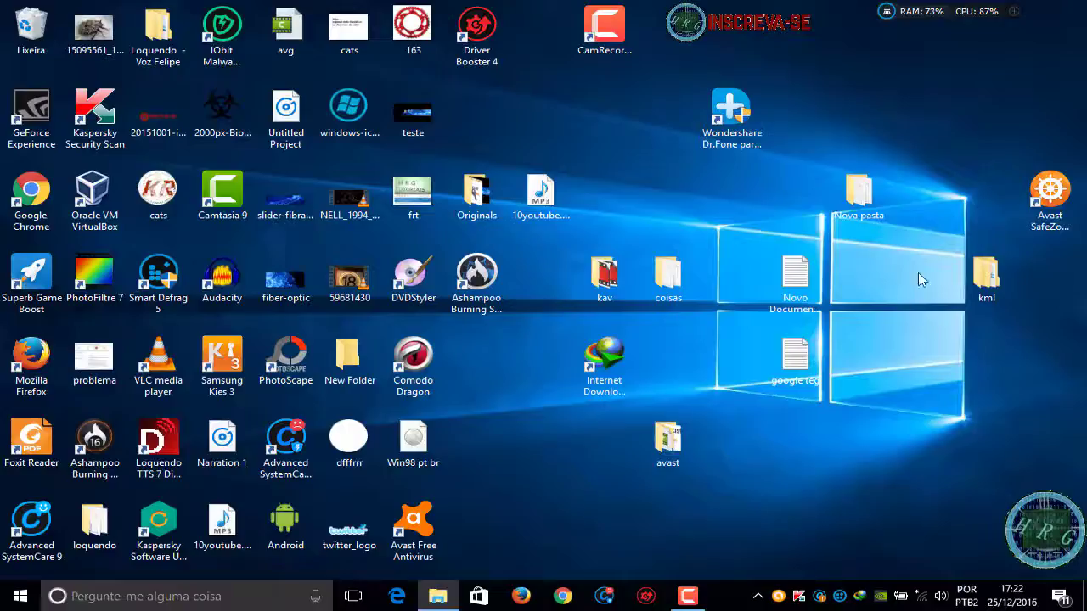
Step: Reconnect to the previously used Wi-Fi network with automatic connection (Conectar automaticamente) enabled
click(921, 598)
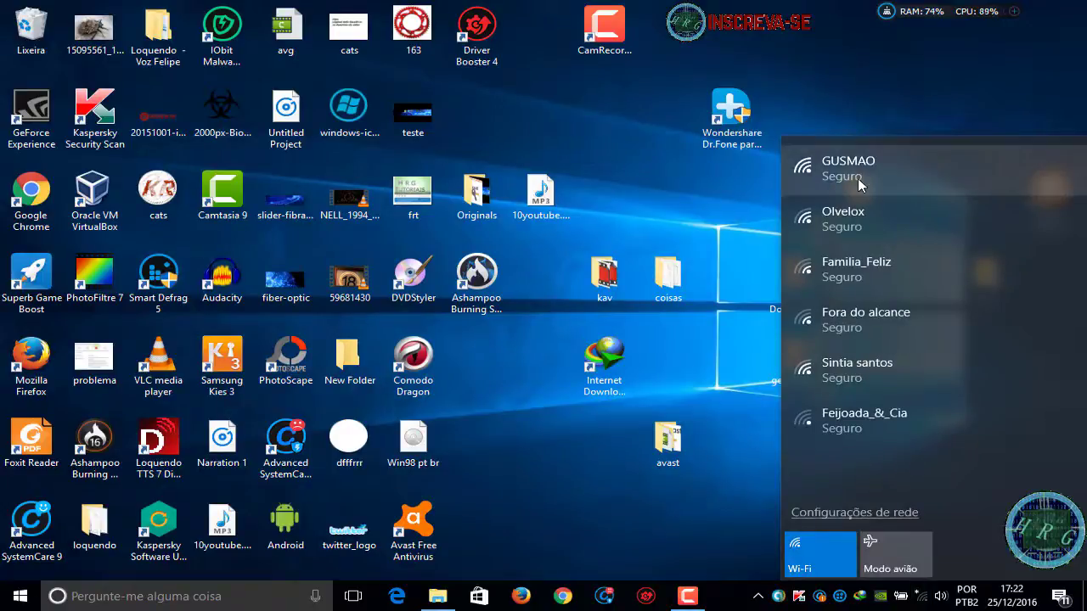
click(859, 184)
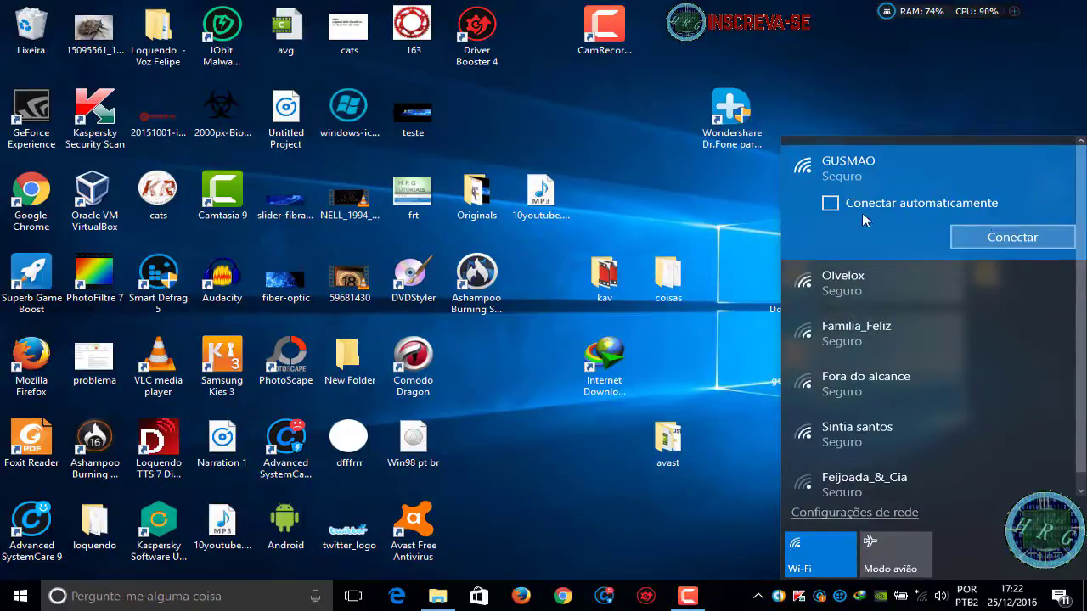
click(830, 203)
click(985, 237)
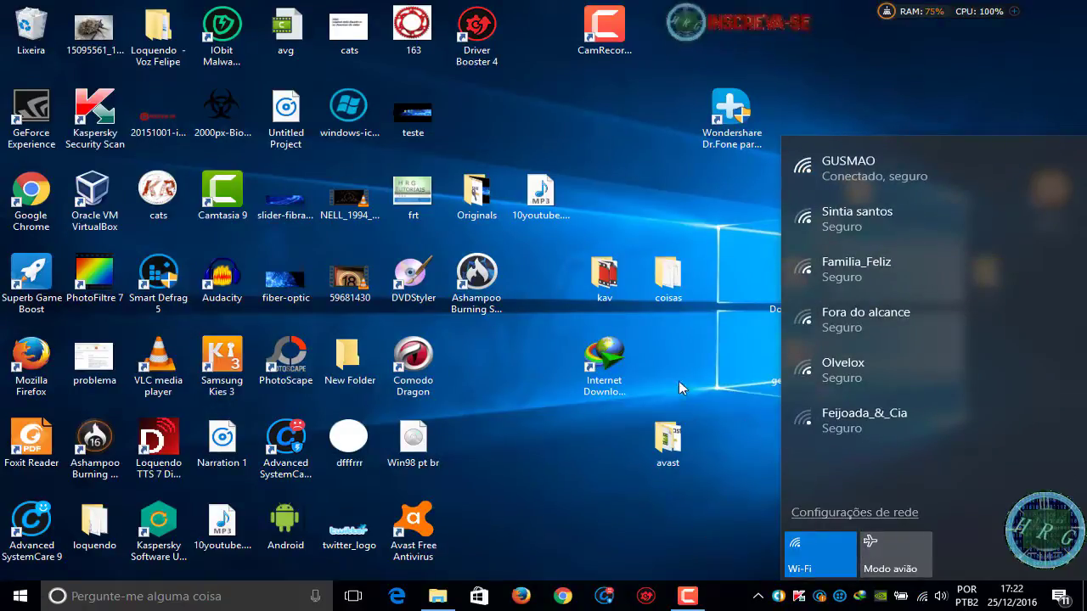
Step: Open the adapter settings from the Network and Sharing Center (Central de Rede e Compartilhamento) and disable the Wi-Fi adapter
click(586, 501)
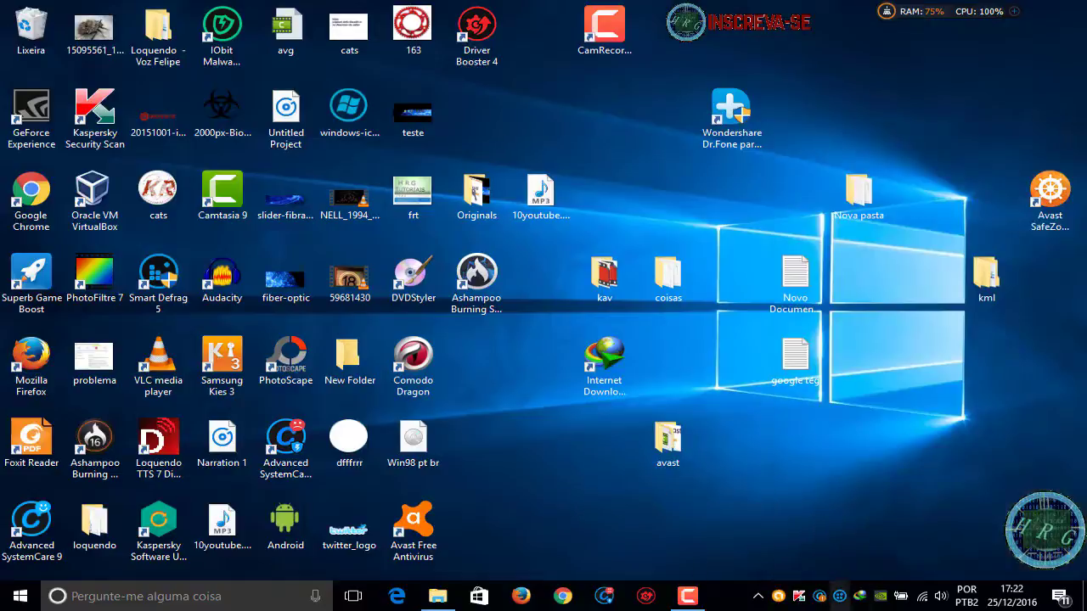
right_click(919, 608)
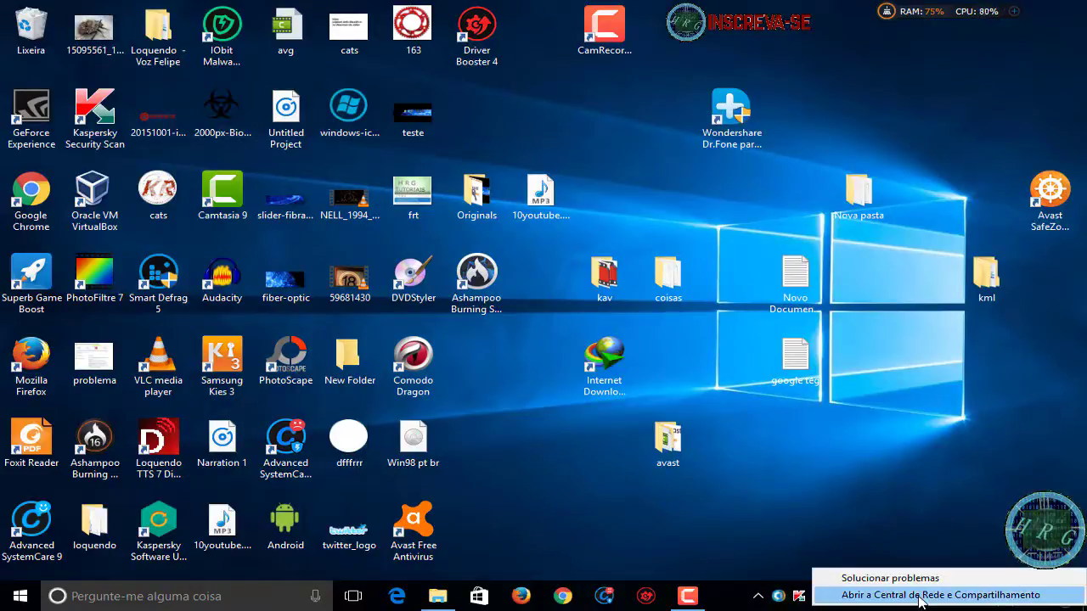
click(920, 596)
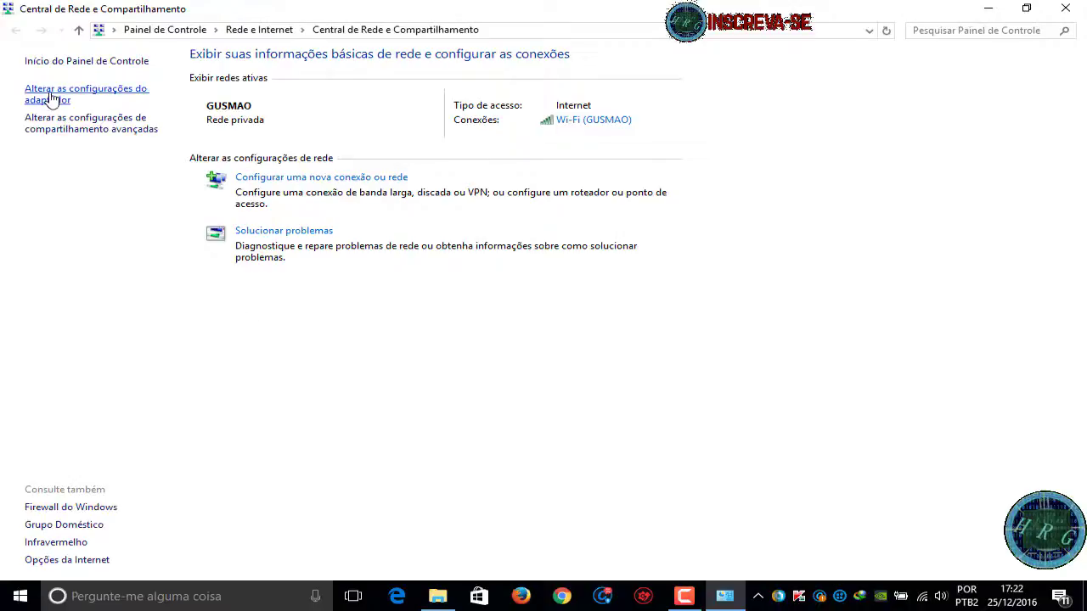
click(51, 98)
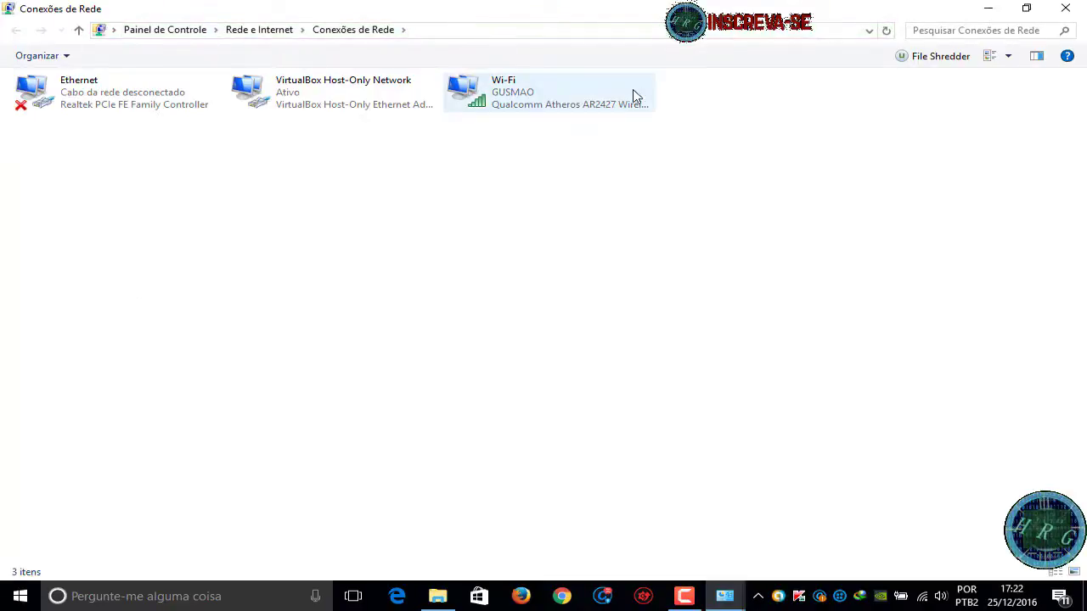
click(553, 108)
right_click(553, 109)
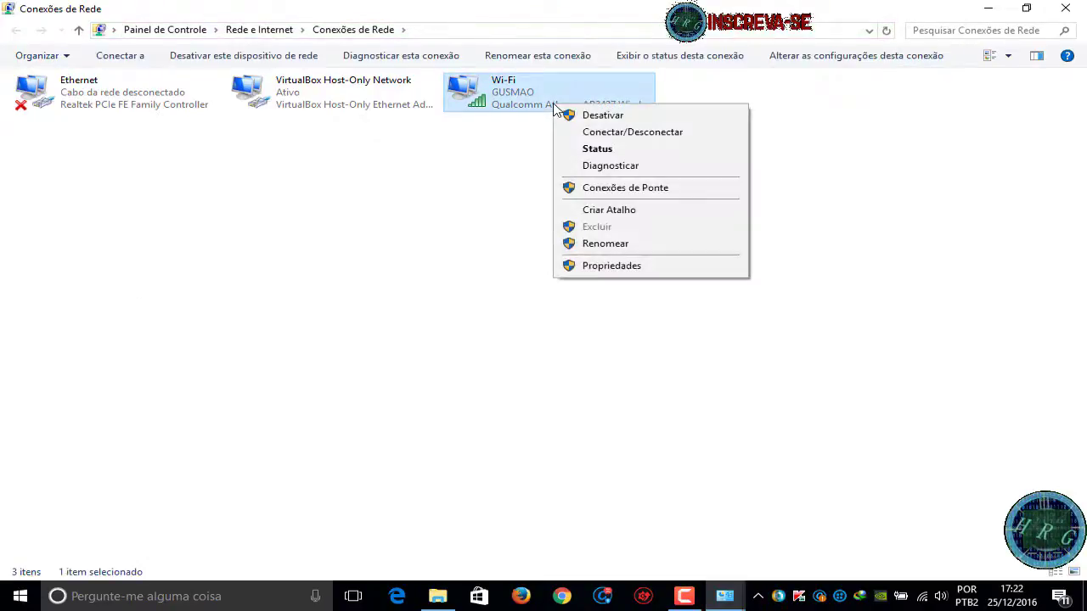
click(581, 119)
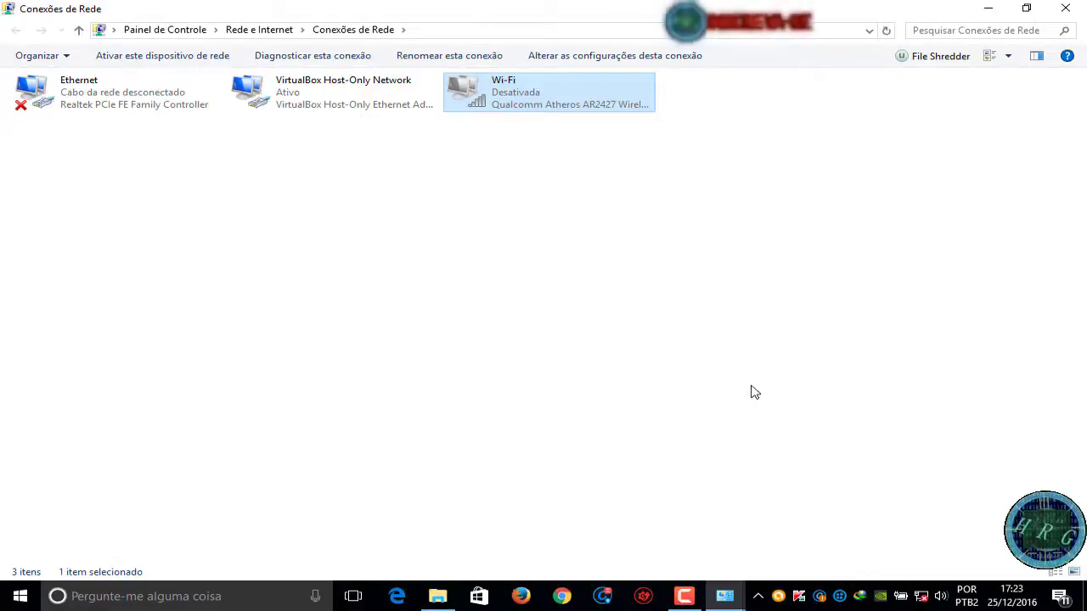
Step: Re-enable the Wi-Fi adapter in the network connections and check the list of available wireless networks
right_click(523, 97)
click(540, 109)
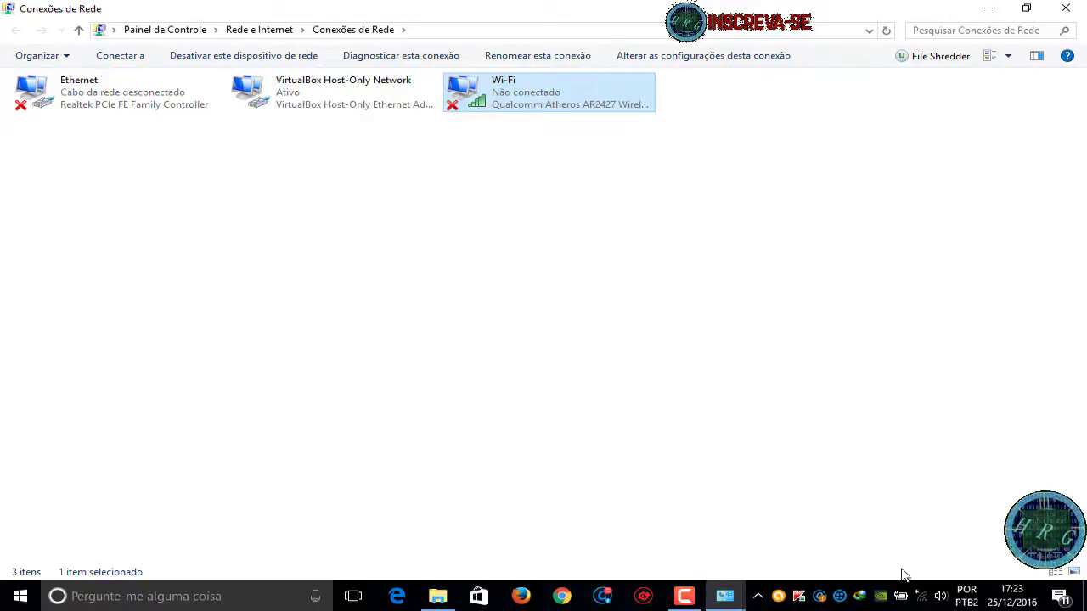
click(926, 598)
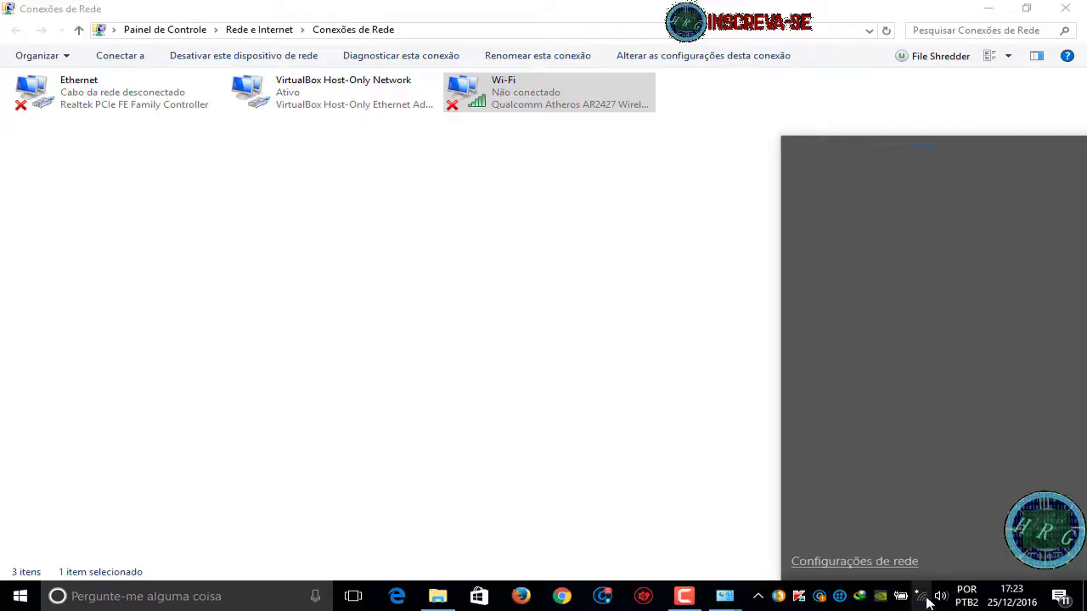
click(551, 318)
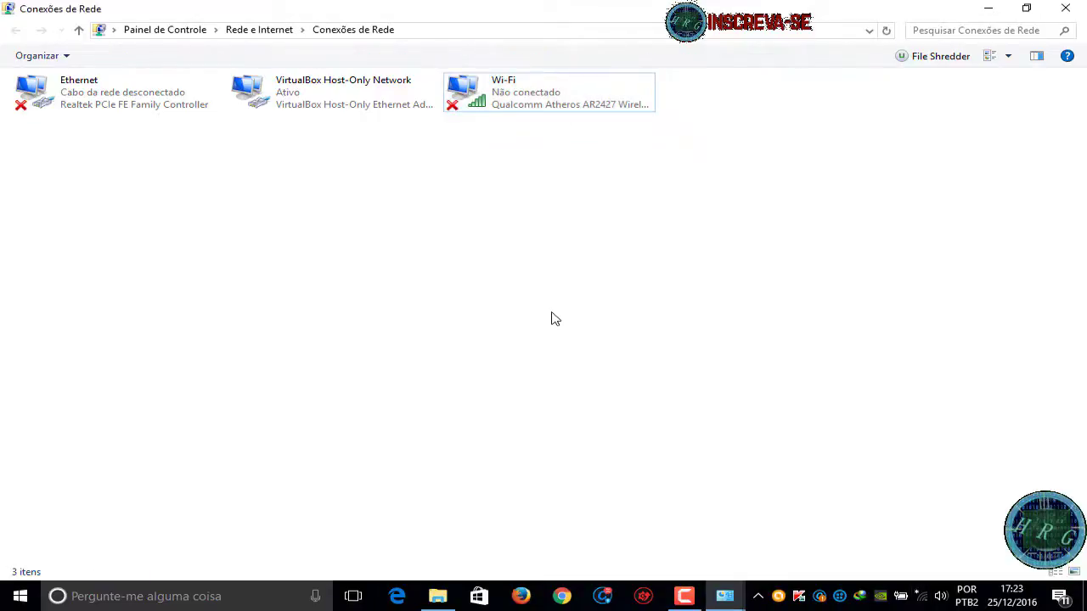
Step: Reconnect to the previously used Wi-Fi network with Conectar automaticamente enabled and close both network settings windows
click(918, 598)
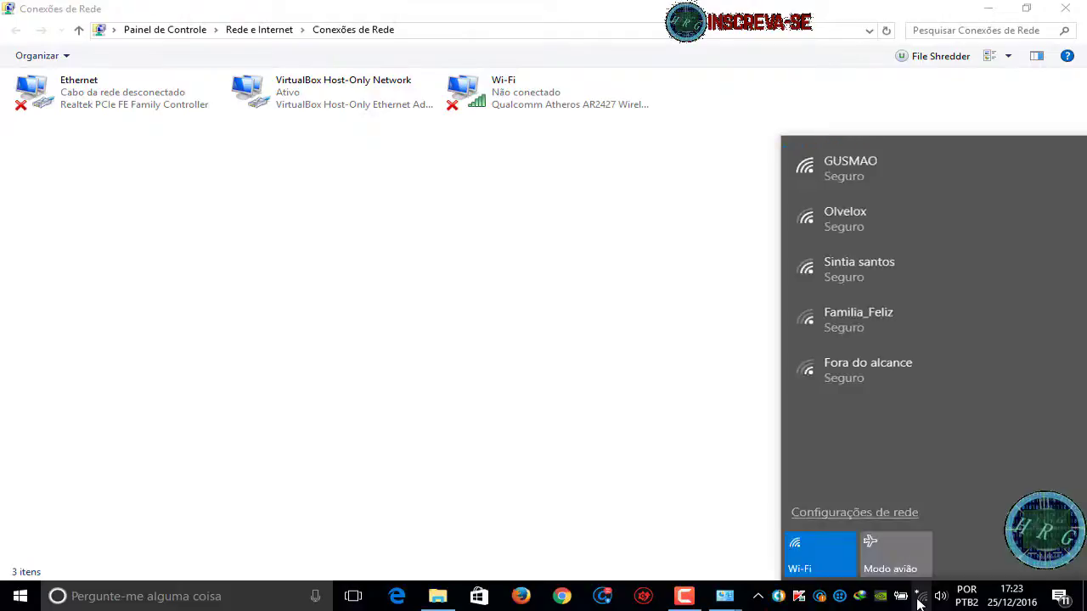
click(839, 169)
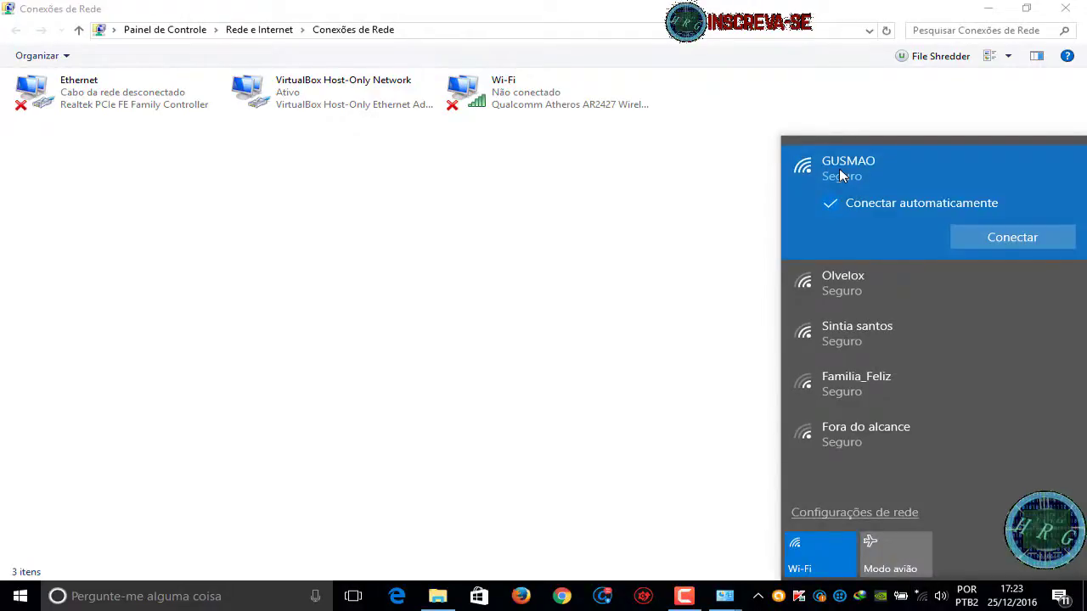
click(970, 236)
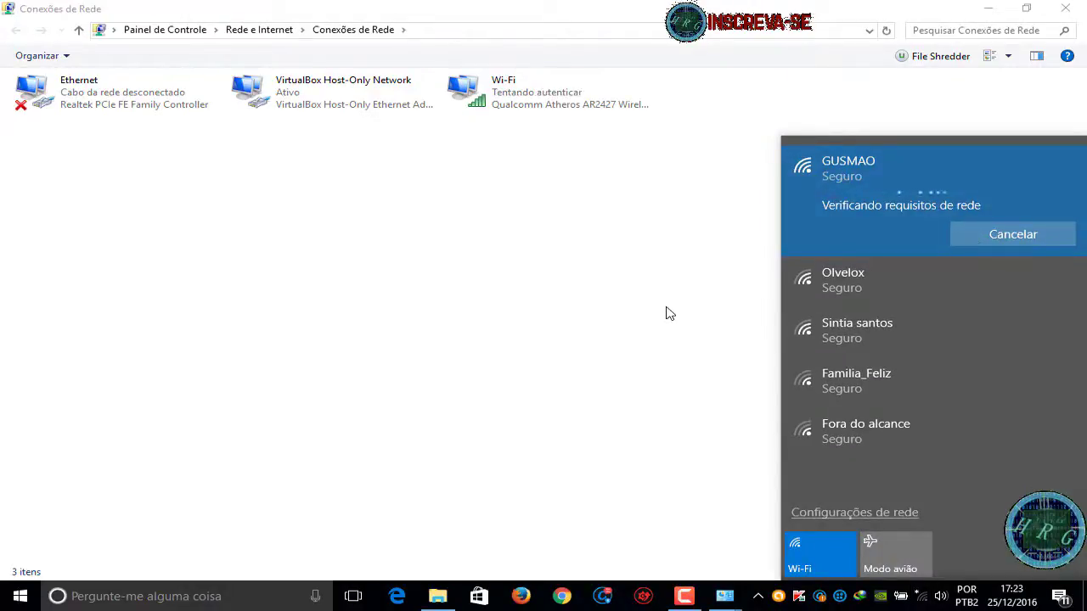
click(667, 314)
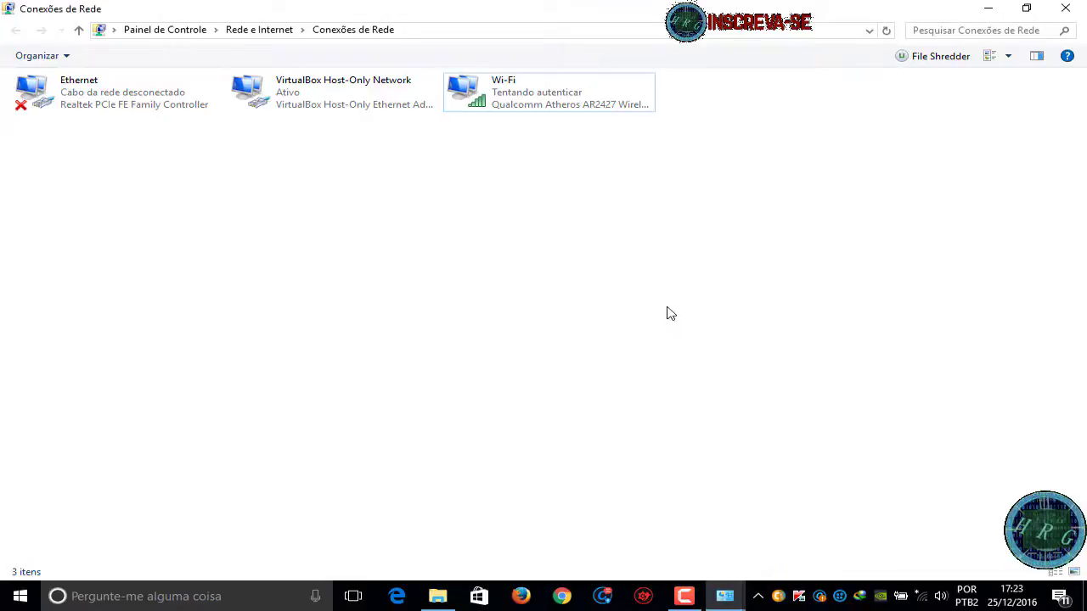
click(1067, 7)
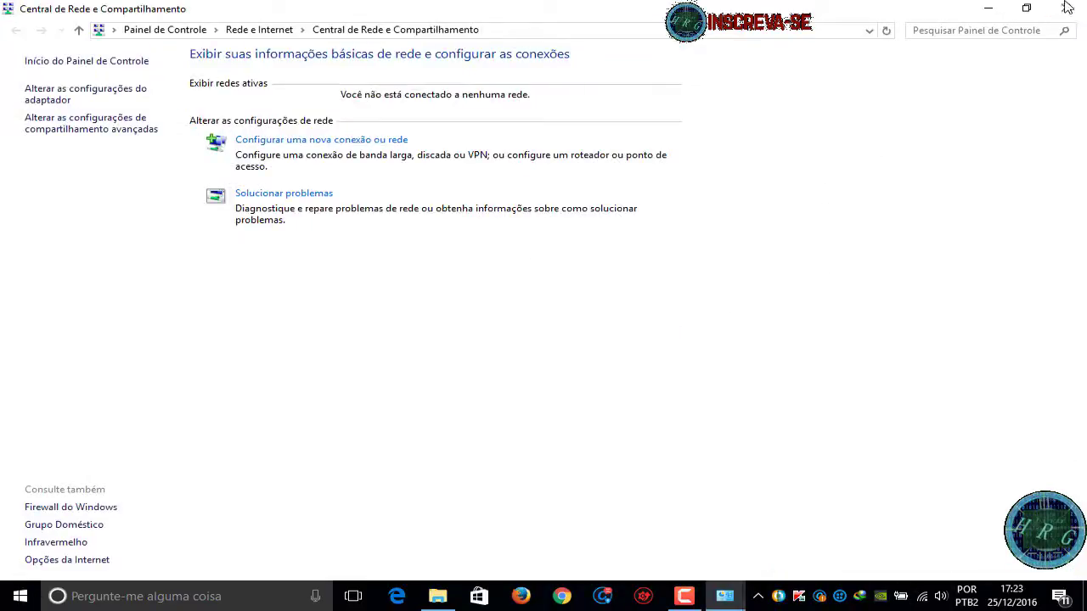
click(1067, 6)
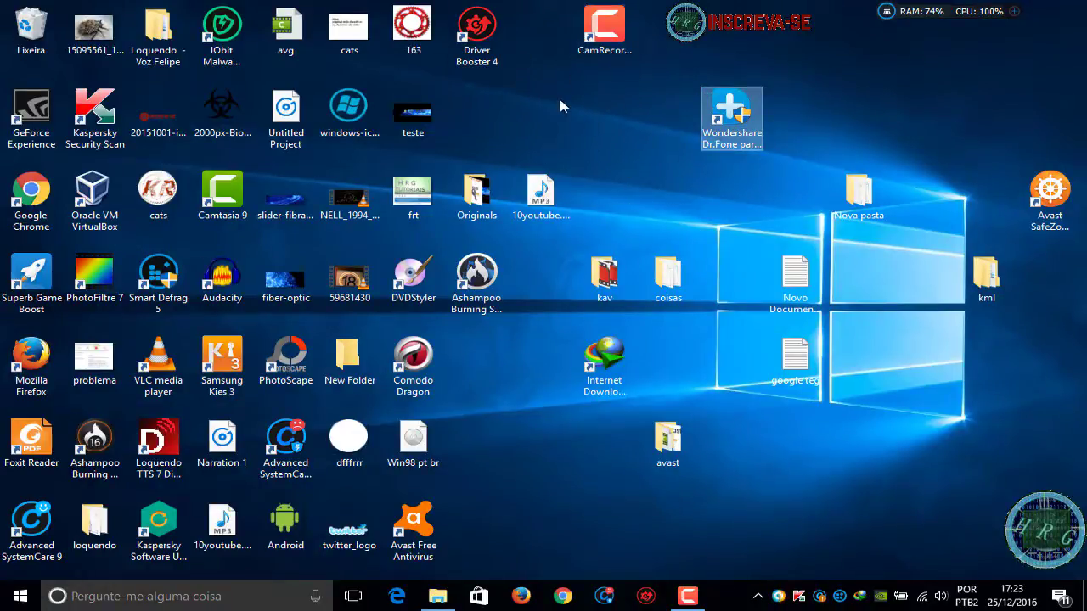
drag(563, 102, 602, 136)
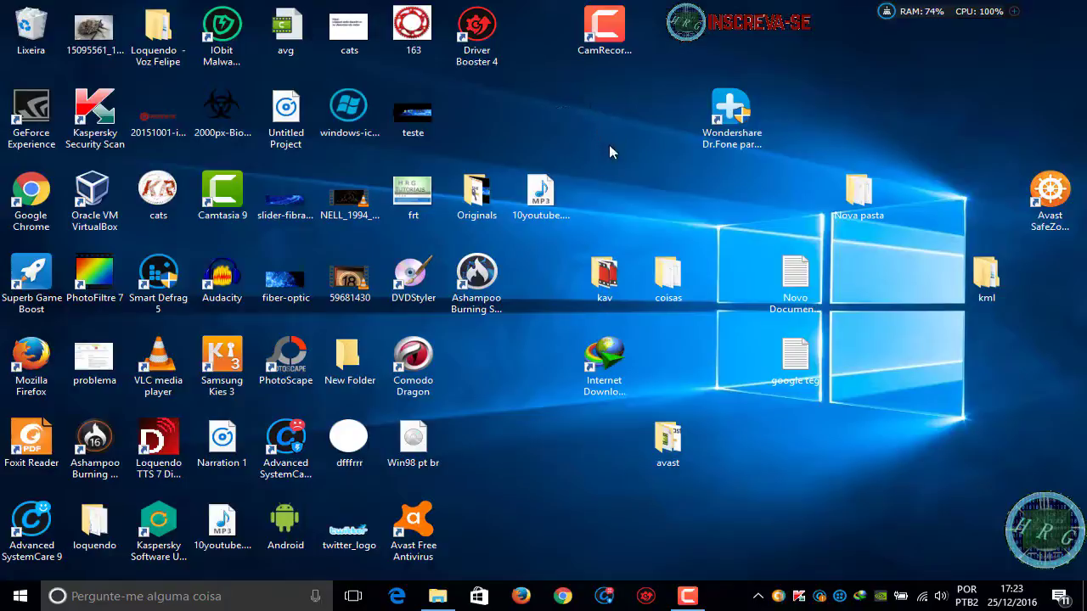
drag(555, 107, 730, 217)
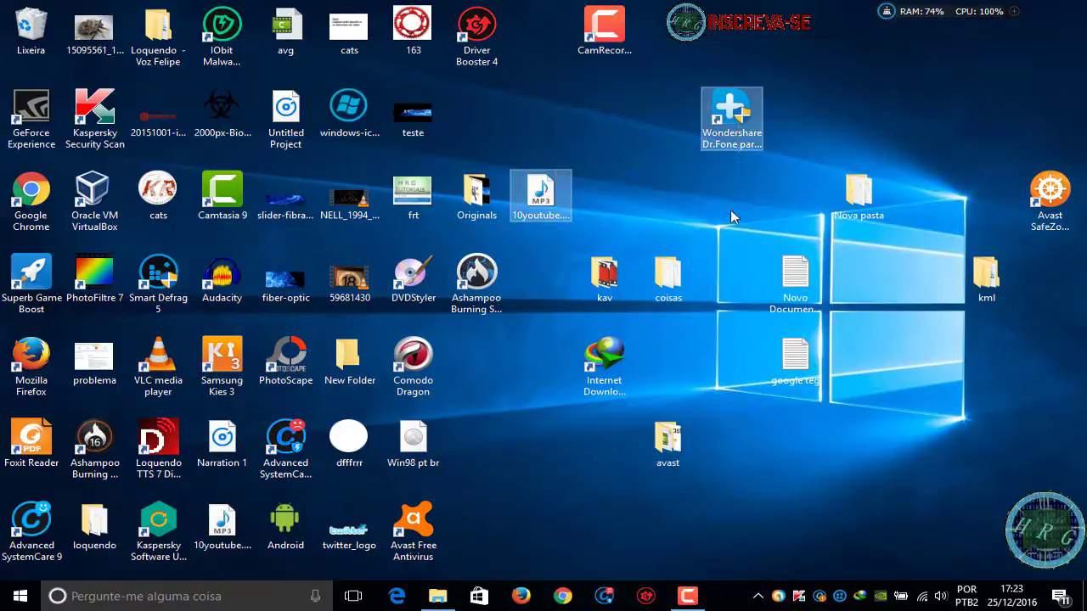
drag(555, 108, 750, 219)
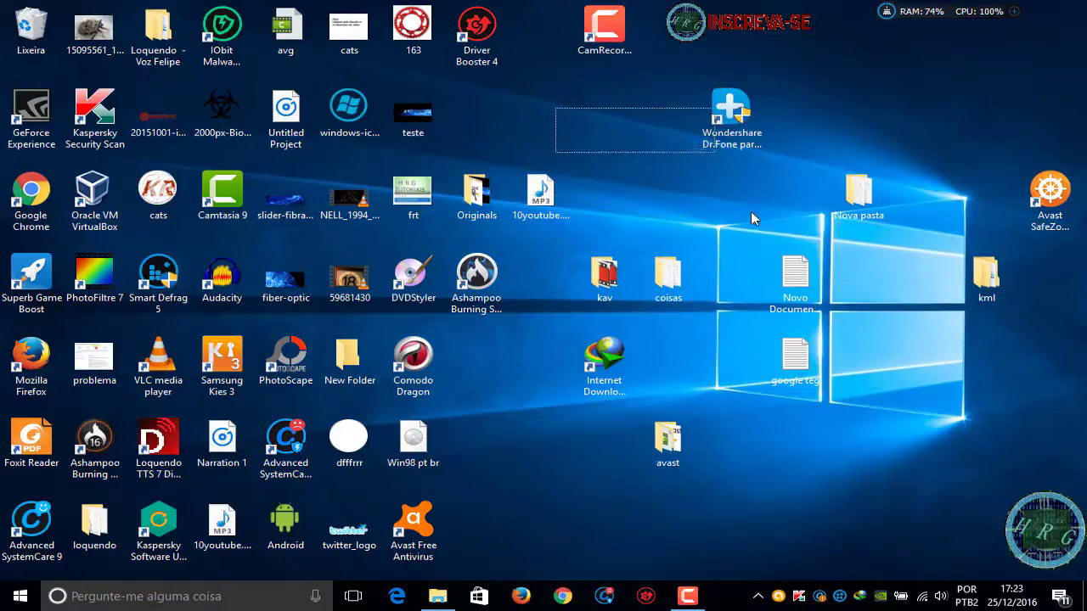
click(686, 597)
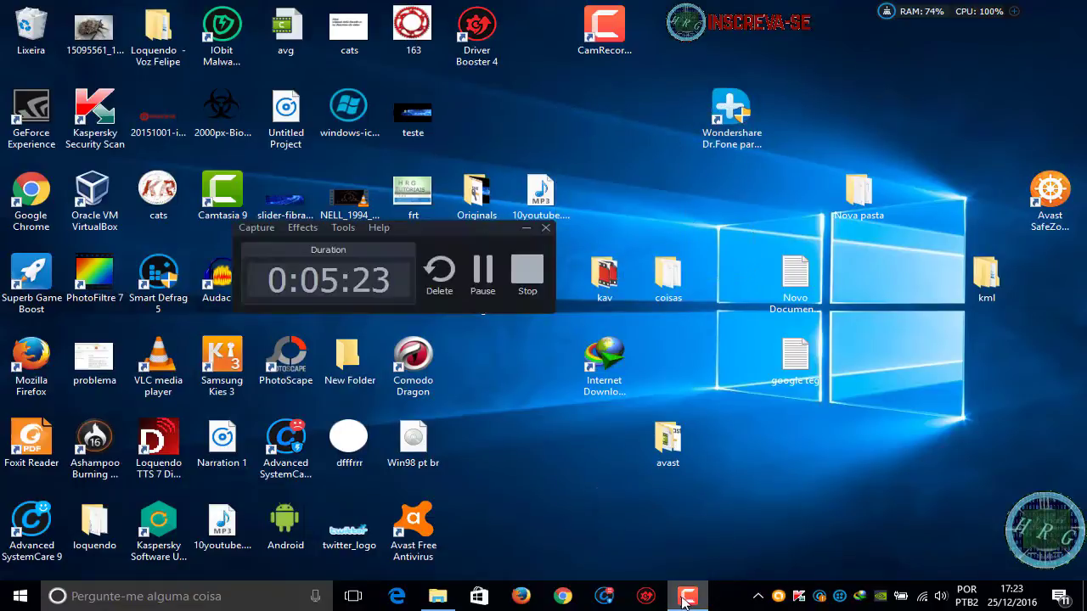